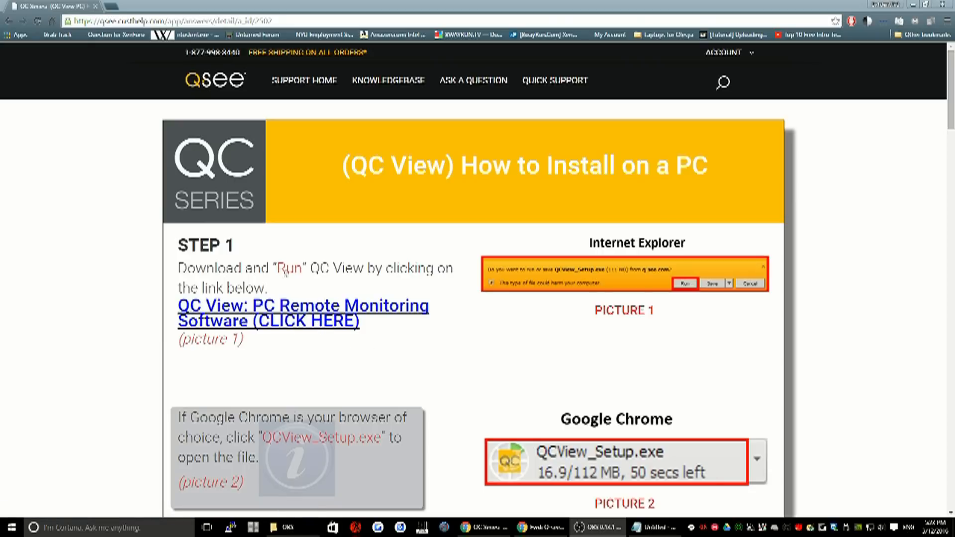
click(285, 321)
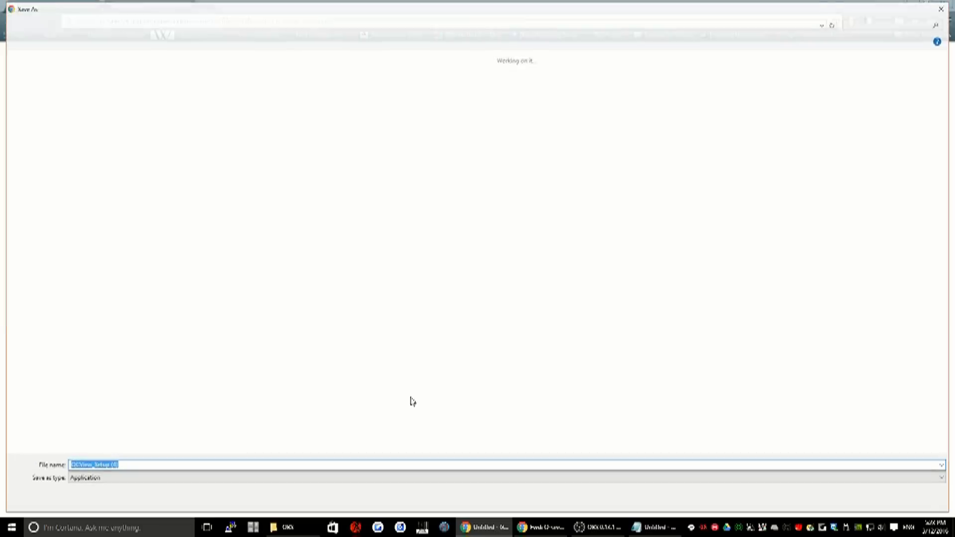
click(858, 502)
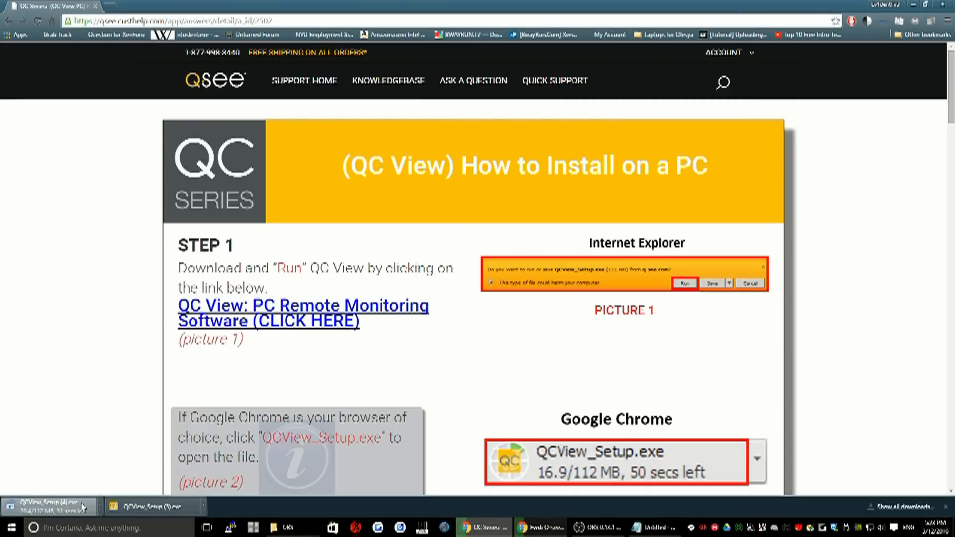
click(100, 506)
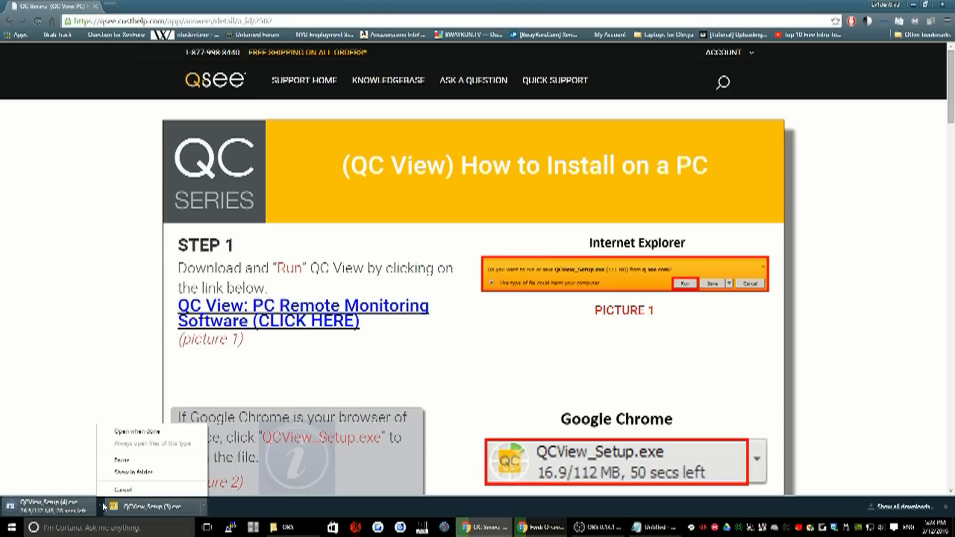
click(124, 491)
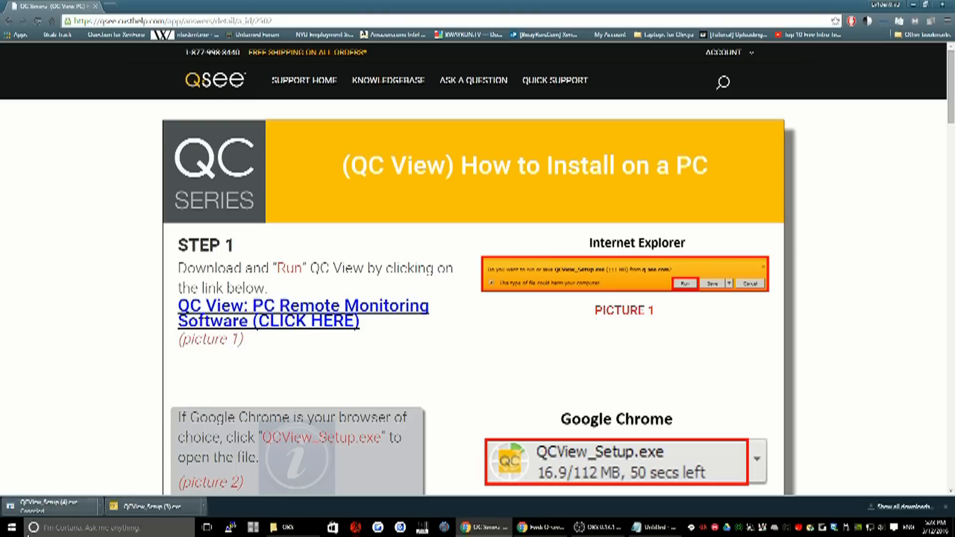
Run the already downloaded QCView_Setup (3).exe, start the QC View installation and accept the end-user license agreement
click(159, 510)
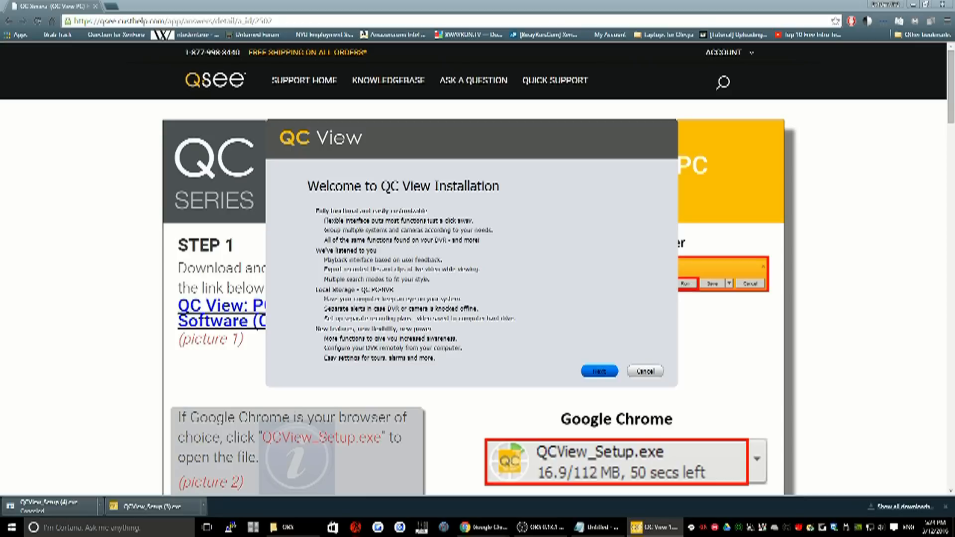
key(Return)
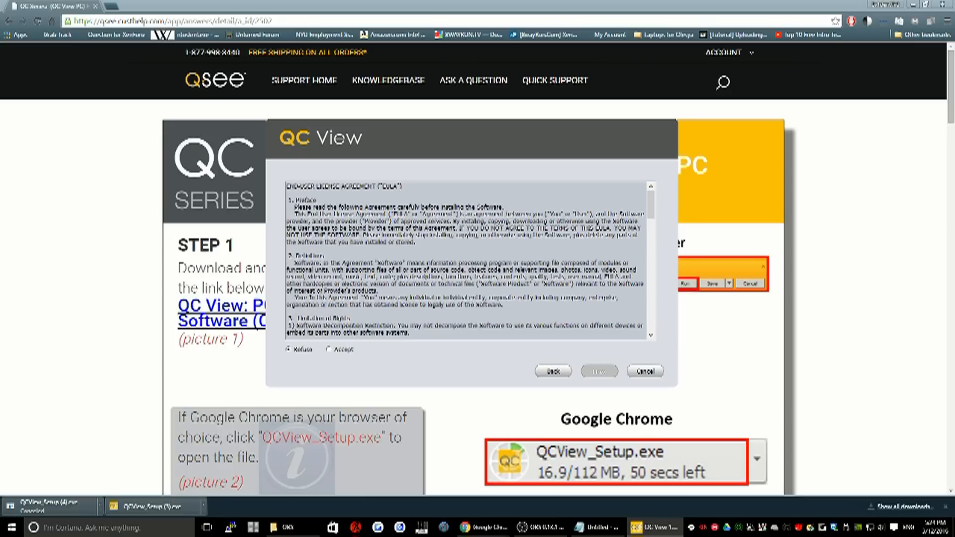
click(329, 350)
key(Return)
Install only the QC View module without QC PC NVR in the default destination folder, and finish with Run QC View enabled
click(362, 235)
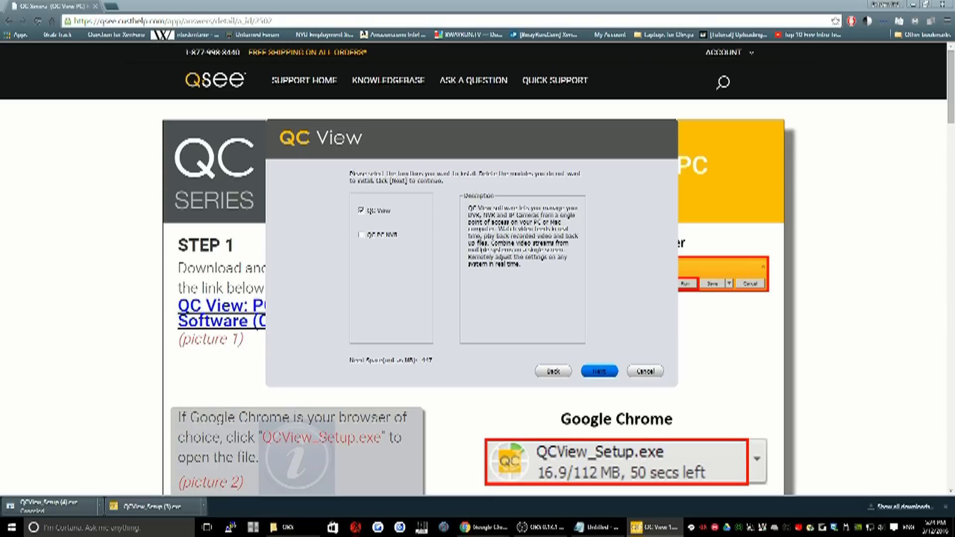
click(599, 371)
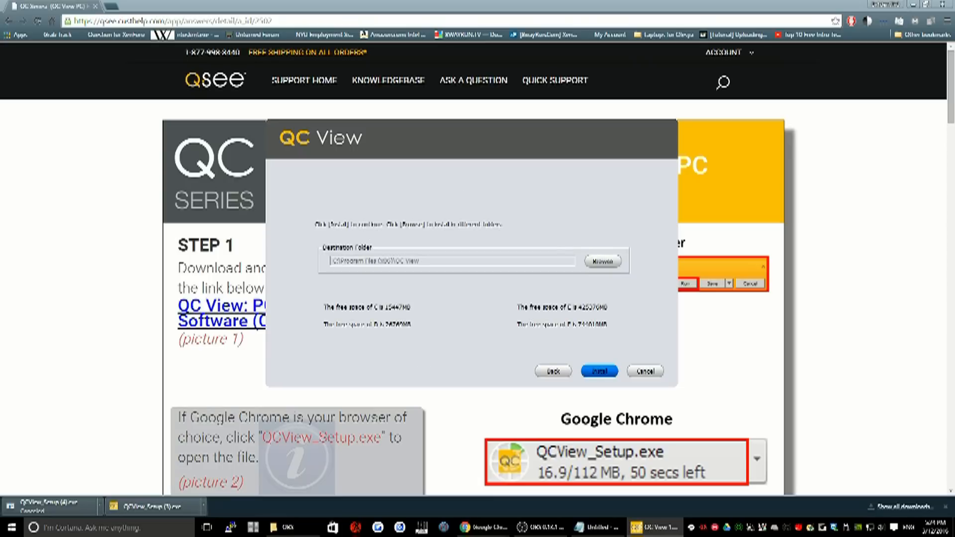
click(599, 371)
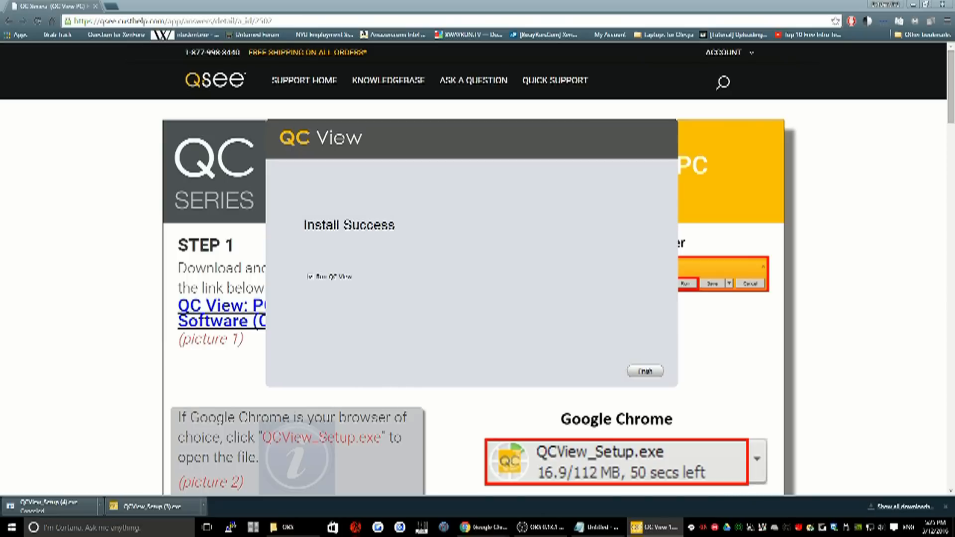
click(645, 371)
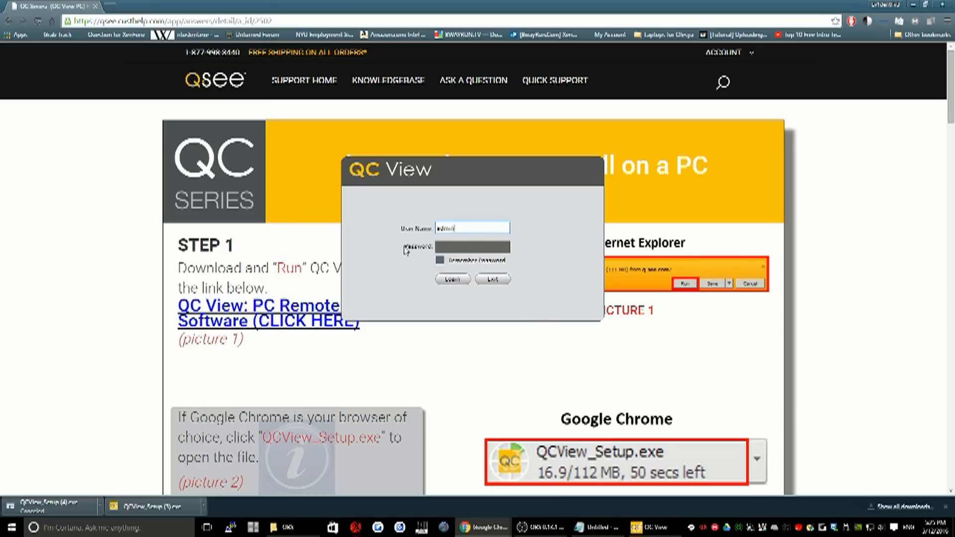
Try to log in as admin with the account password and Remember Password turned on
click(471, 247)
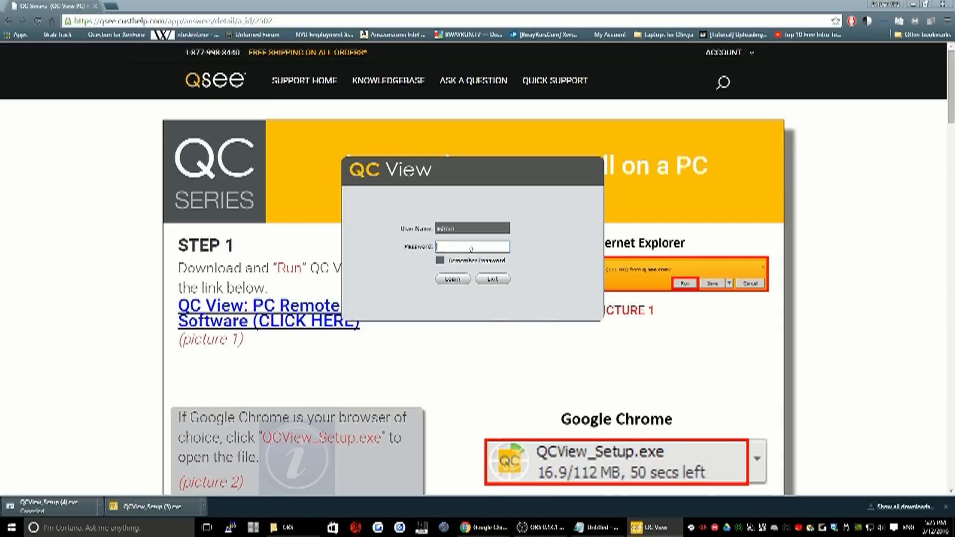
text(admin)
click(441, 260)
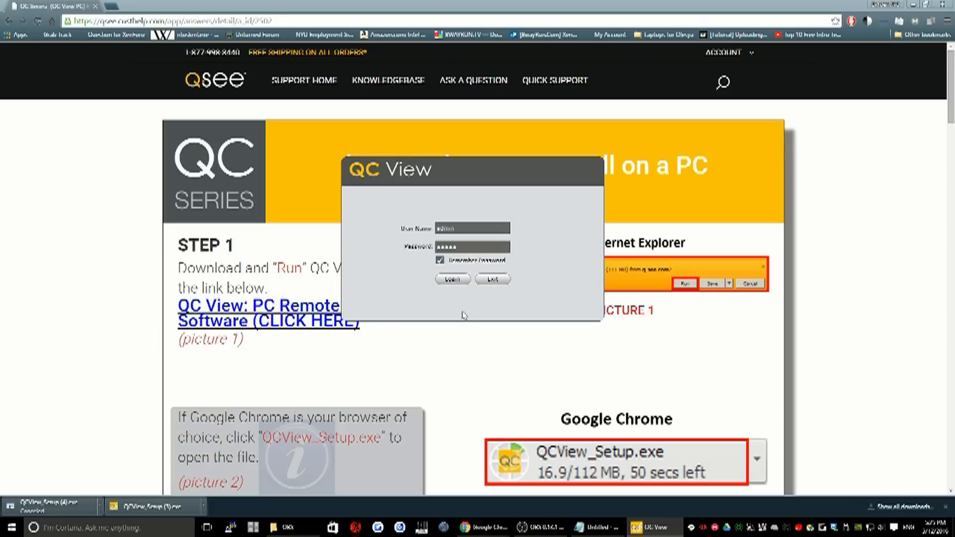
click(453, 279)
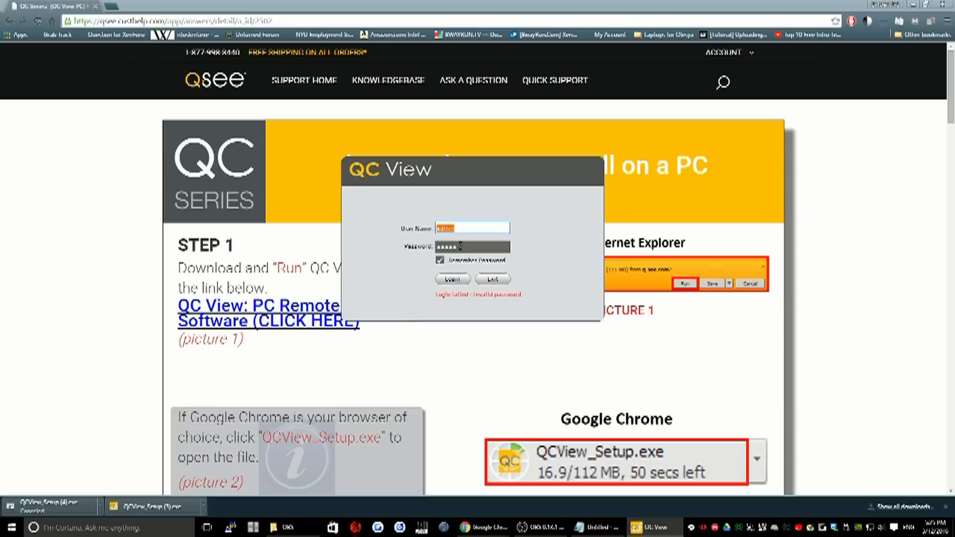
Re-enter the account password for the admin user and log in again
key(Tab)
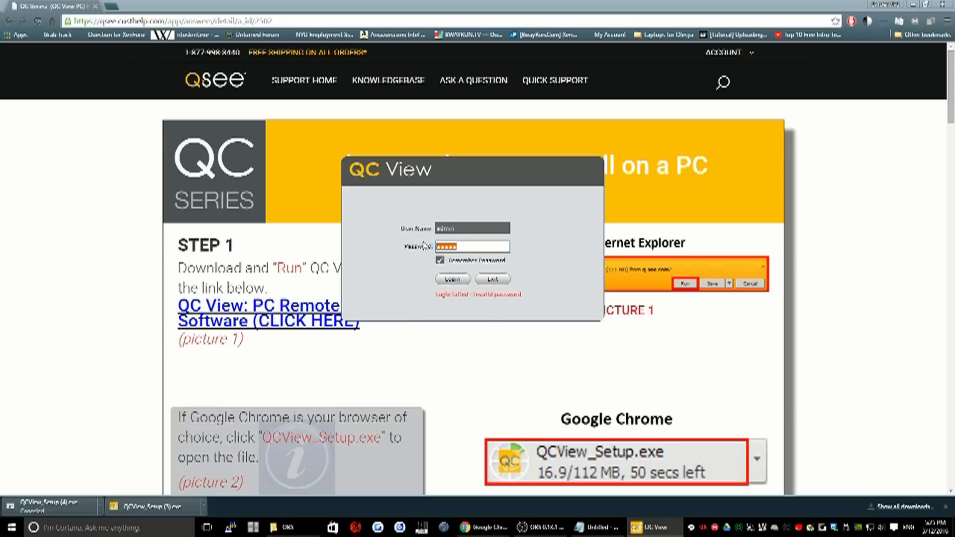
text(*****)
click(452, 281)
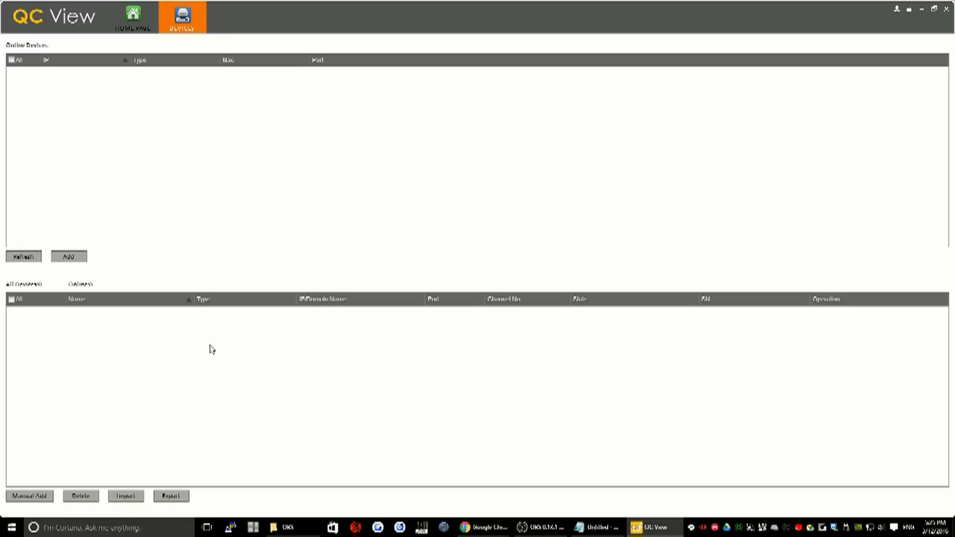
Start adding a device manually and name it Cameras Downtown
click(38, 497)
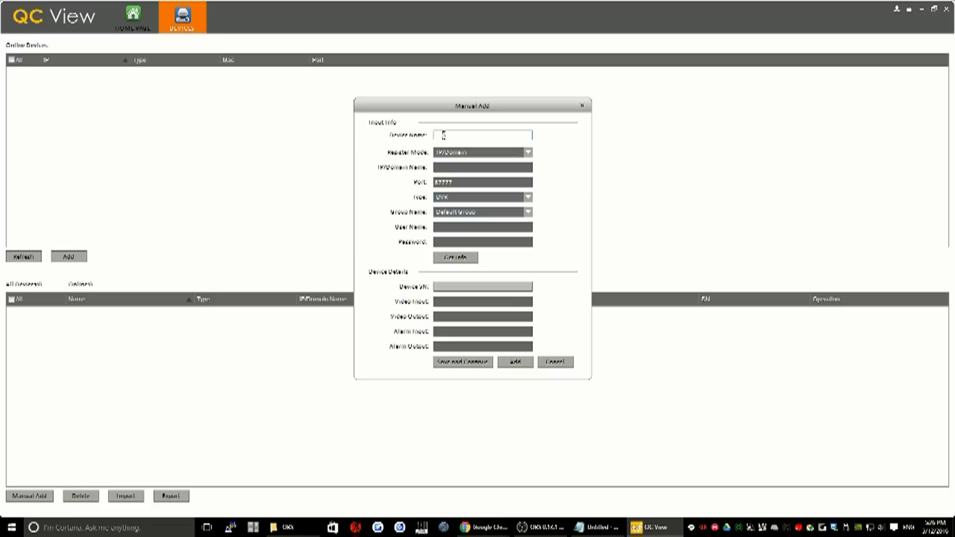
text(Camera Downtown)
click(458, 135)
text(1)
Set the register mode to SN (for device with Scan N View) and paste in the device's serial number
click(529, 153)
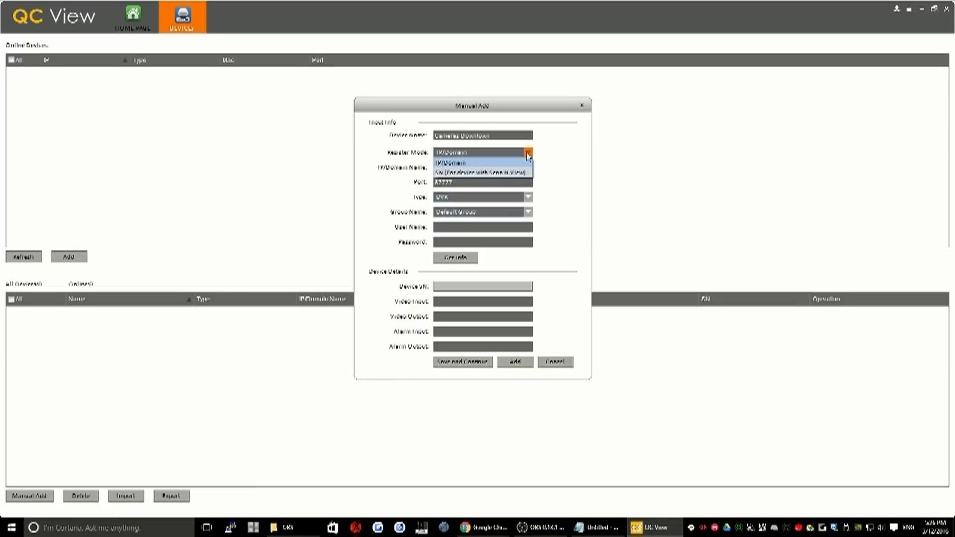
click(468, 172)
click(466, 166)
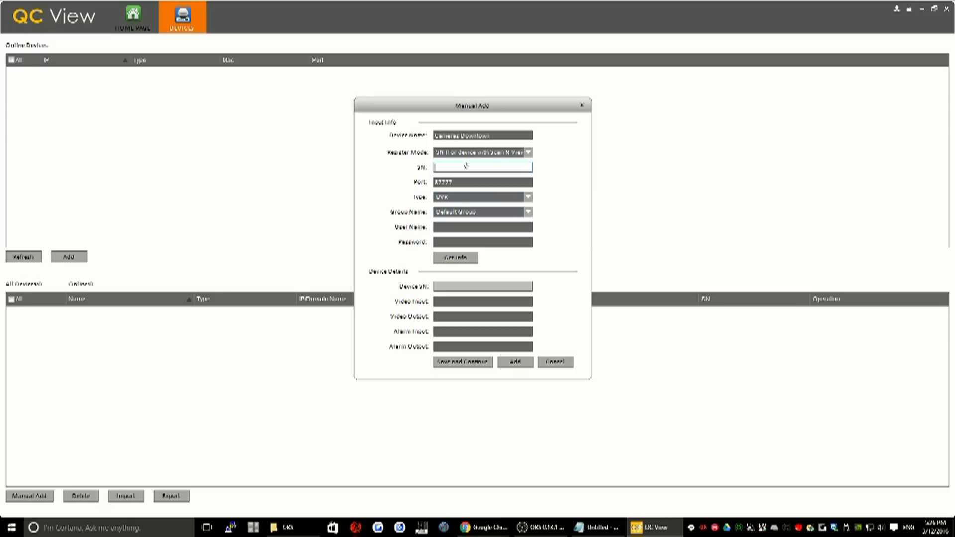
key(alt+Tab)
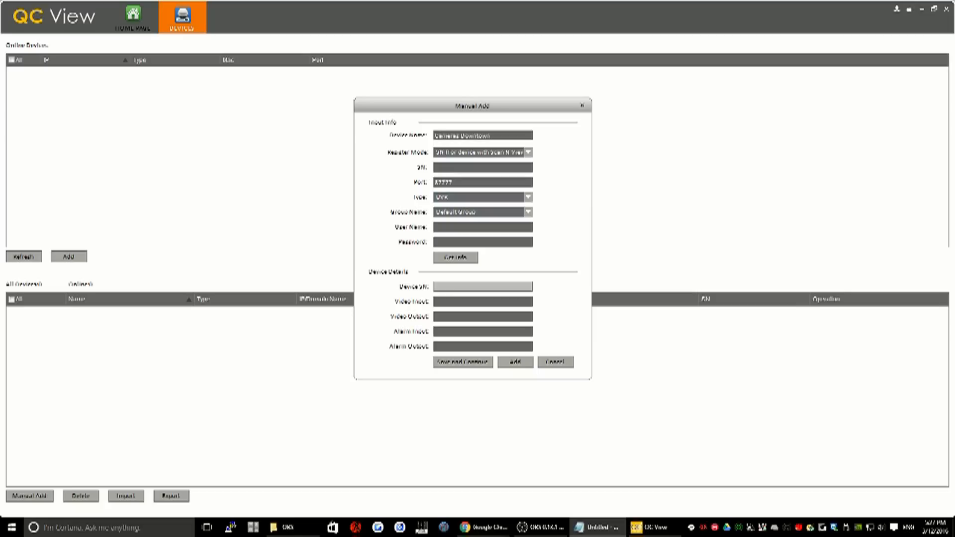
click(487, 167)
right_click(486, 167)
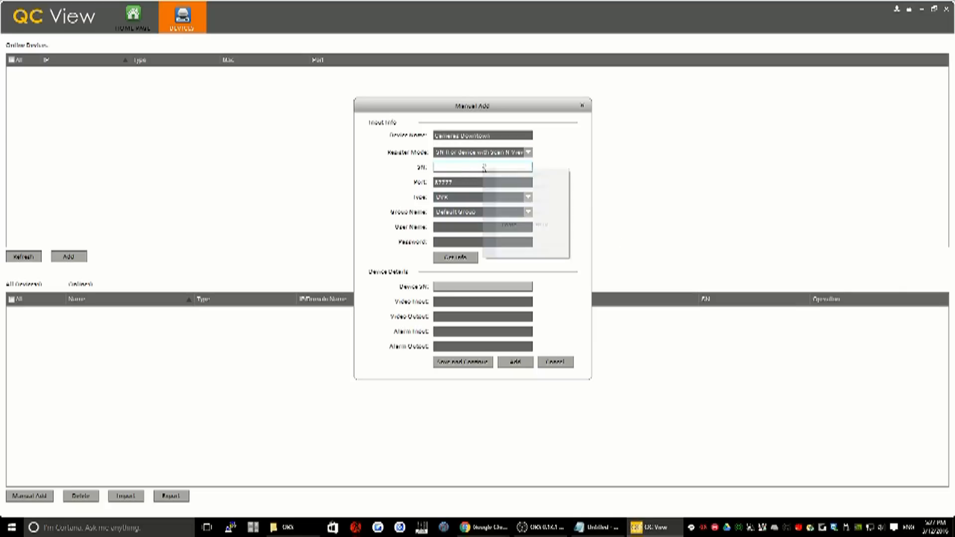
click(509, 224)
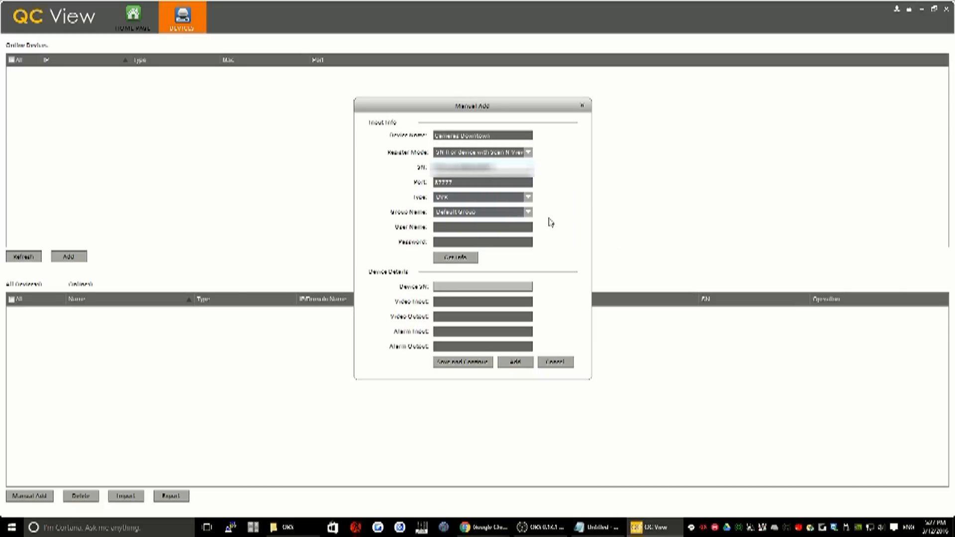
Keep the default port and the DVR type, and assign the device to Default Group
click(453, 183)
double_click(453, 182)
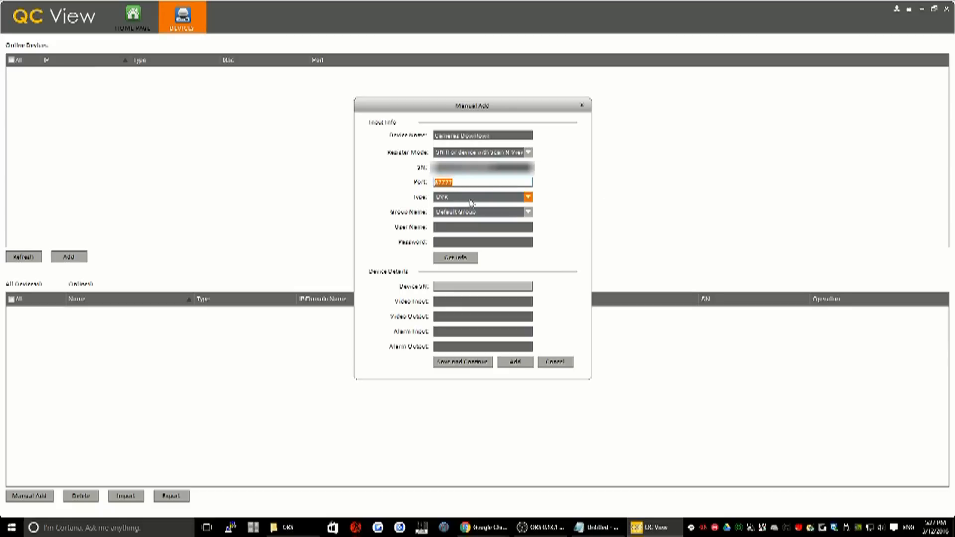
click(529, 198)
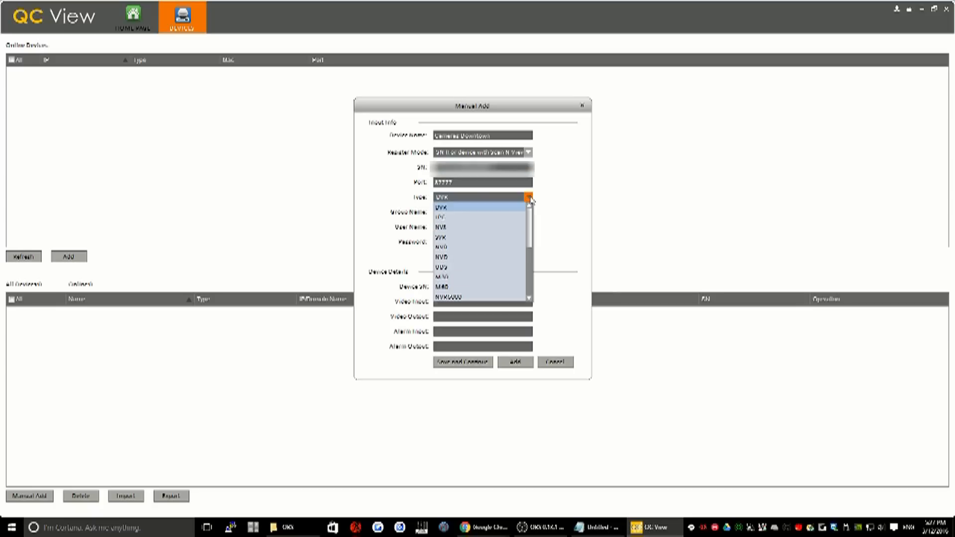
click(529, 199)
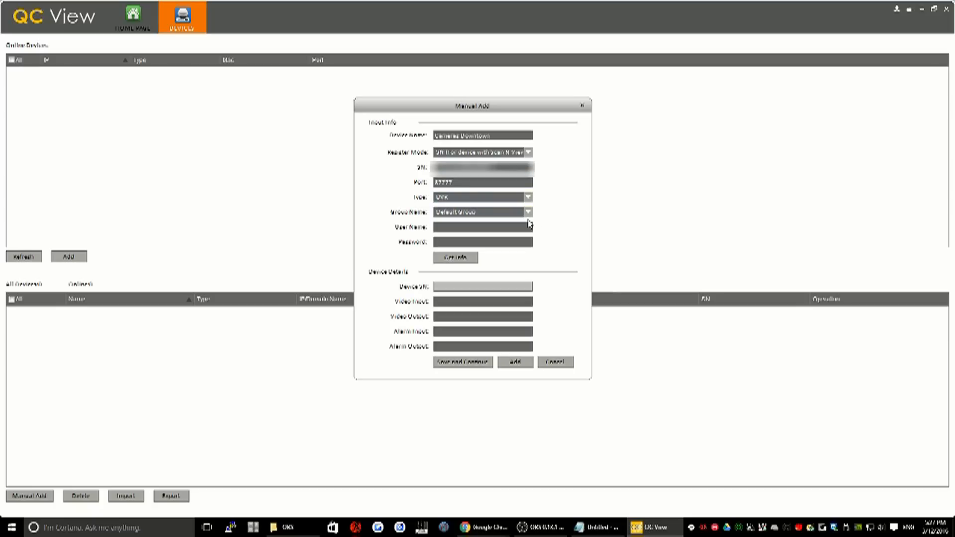
click(528, 214)
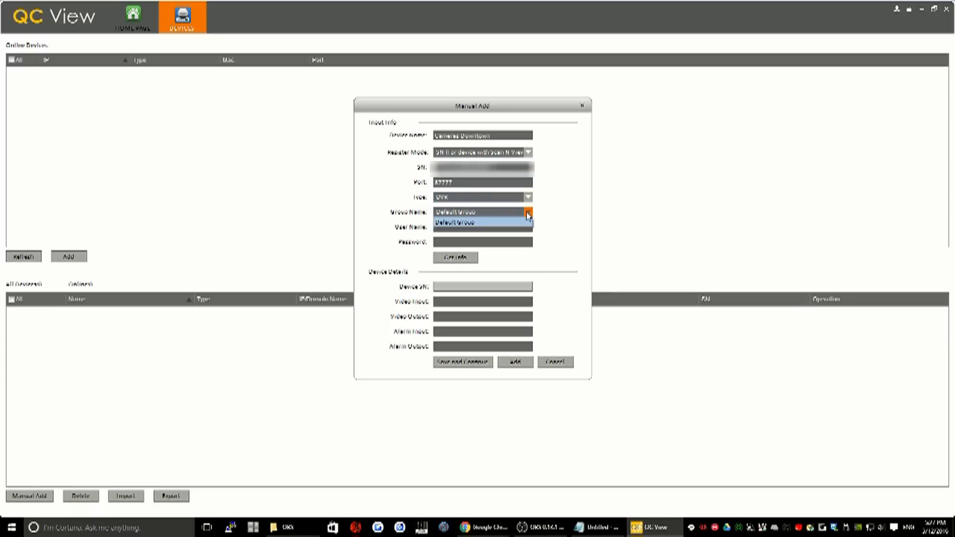
click(511, 223)
Enter the user name admin and the device password, and retrieve the device's information
click(462, 226)
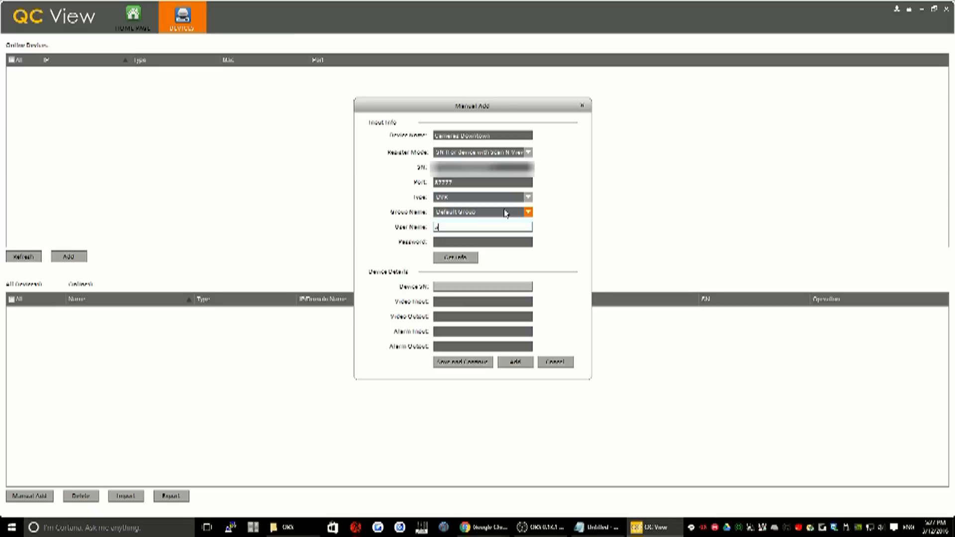
key(Tab)
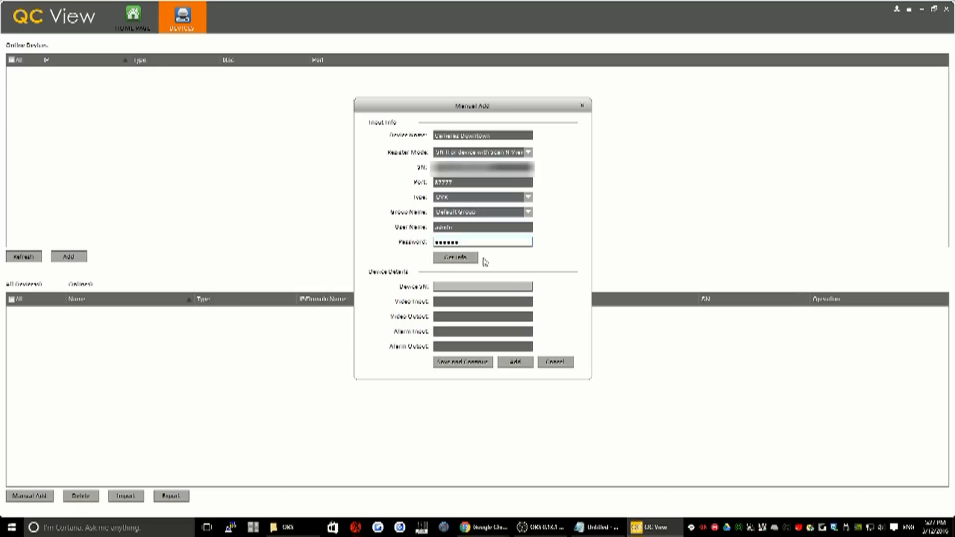
click(457, 262)
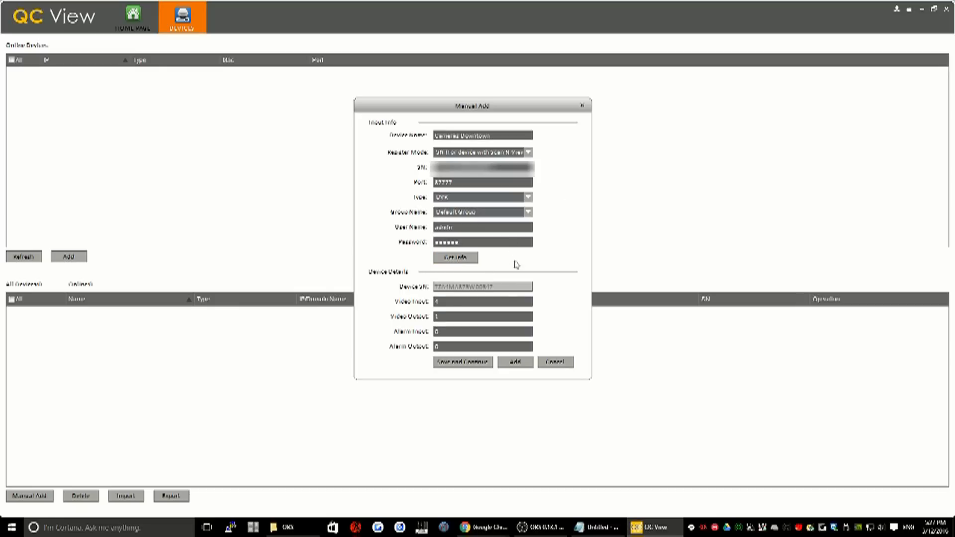
Check the video and alarm input/output fields, save the device to the device list and close the Manual Add dialog
click(433, 301)
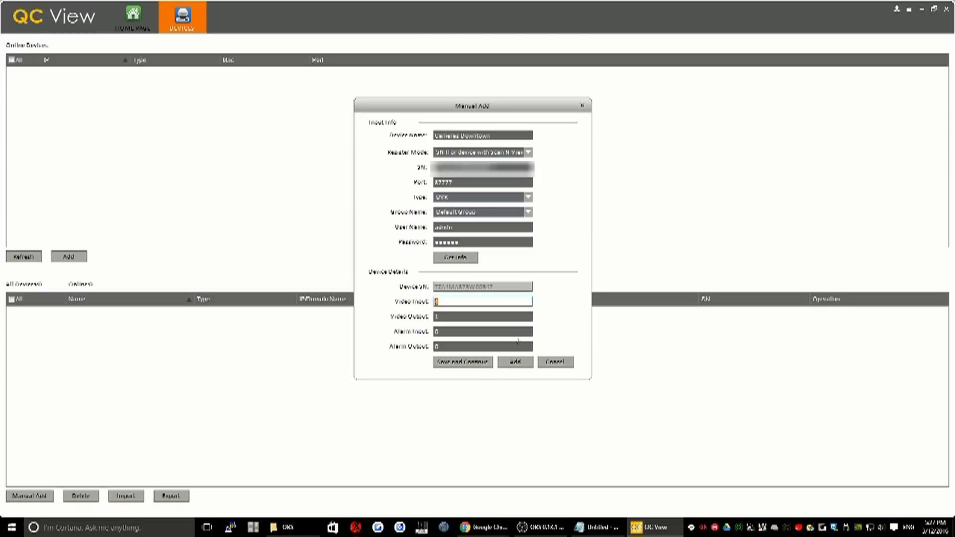
click(442, 314)
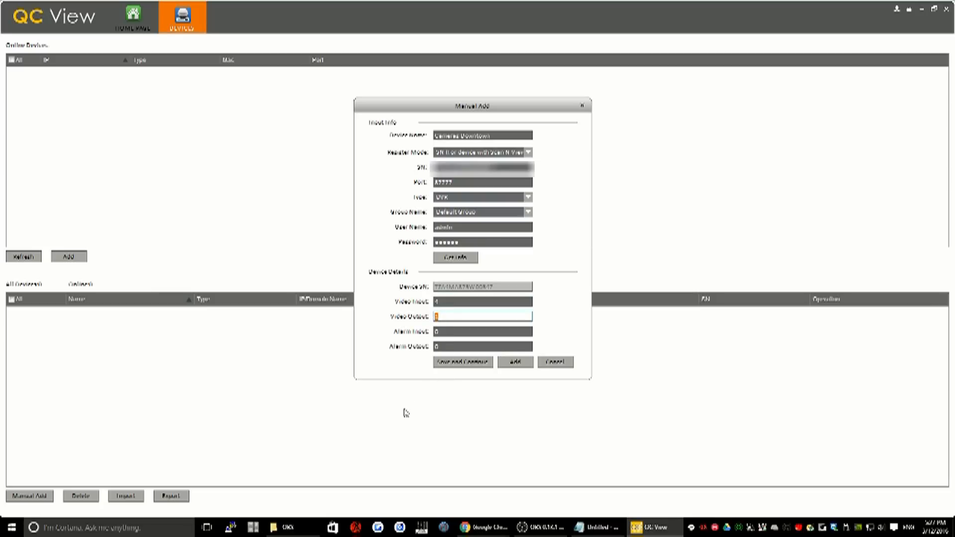
click(438, 330)
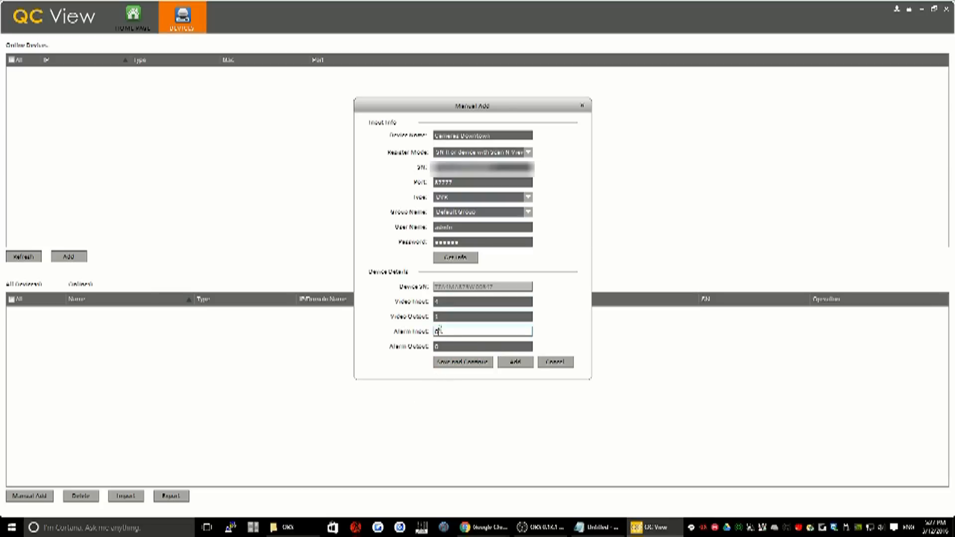
click(438, 346)
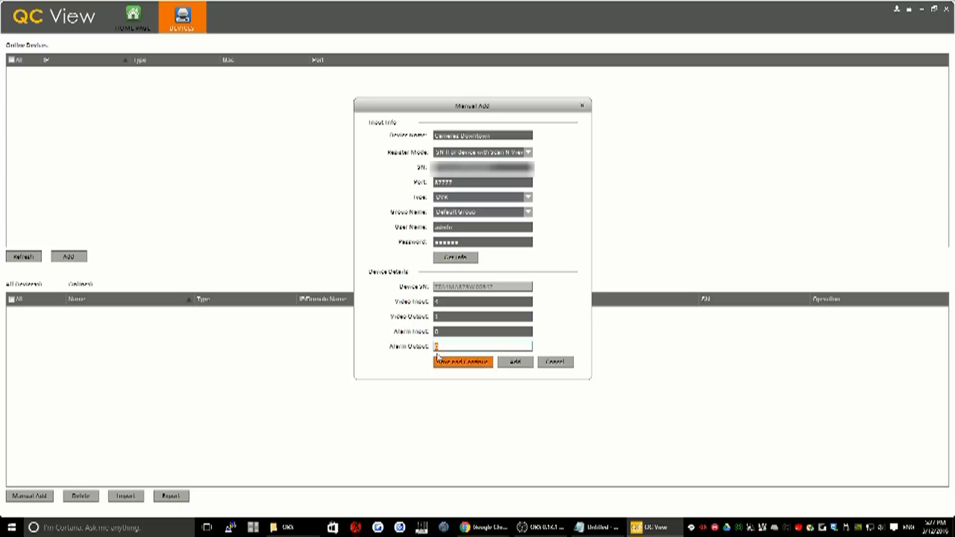
click(458, 364)
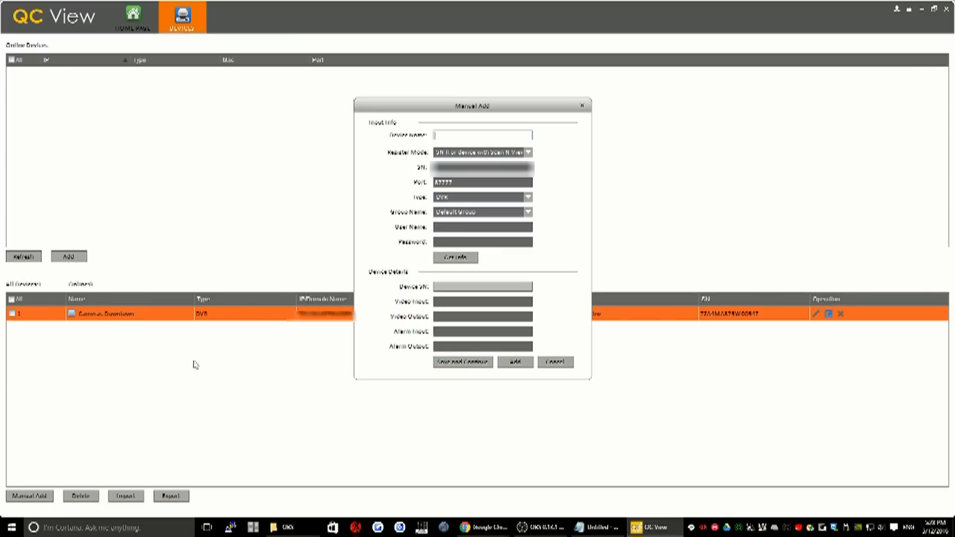
click(583, 106)
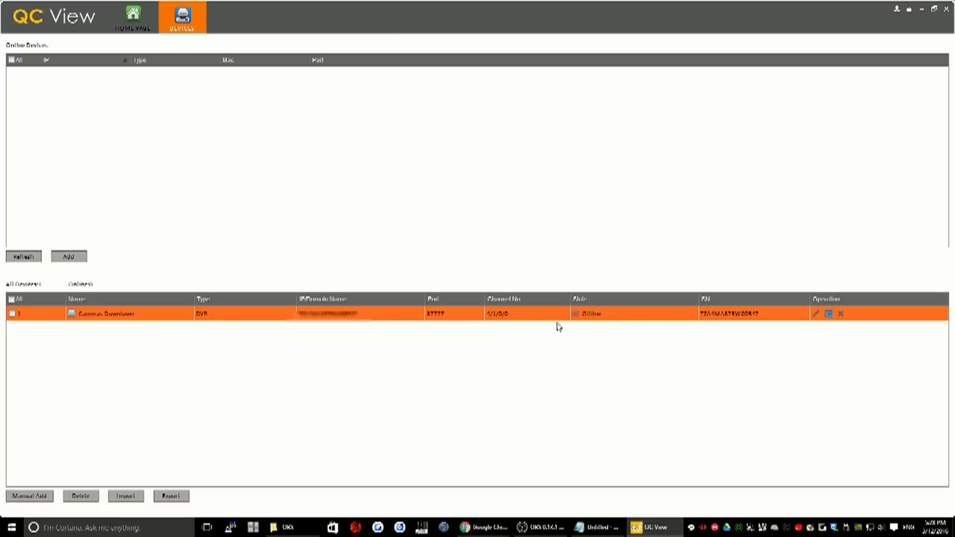
Open Live View and expand Default Group and the Cameras Downtown device to list its cameras
click(139, 6)
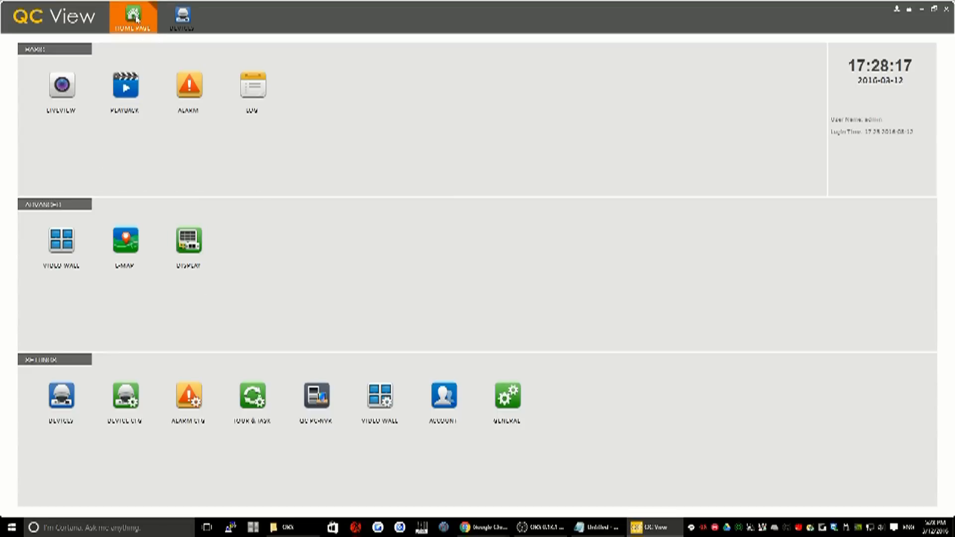
click(62, 86)
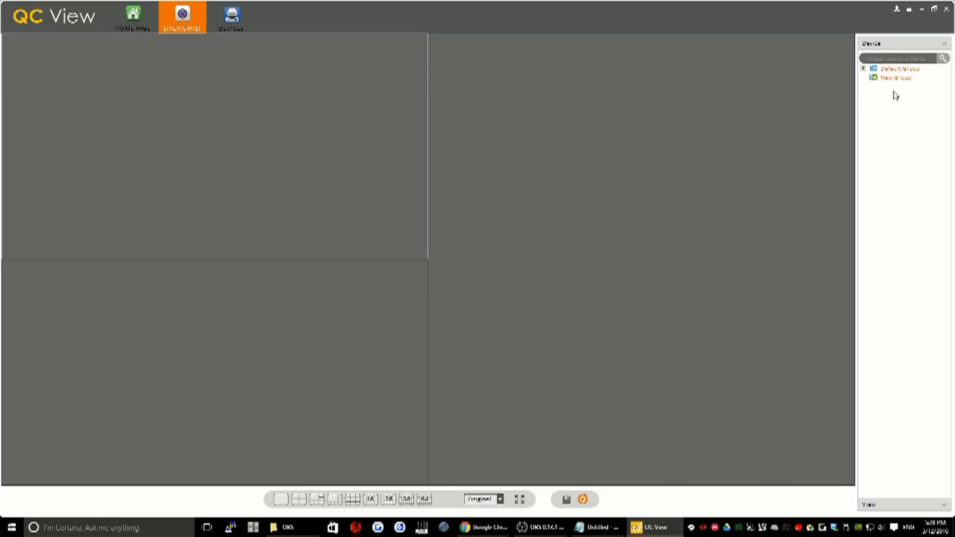
click(892, 70)
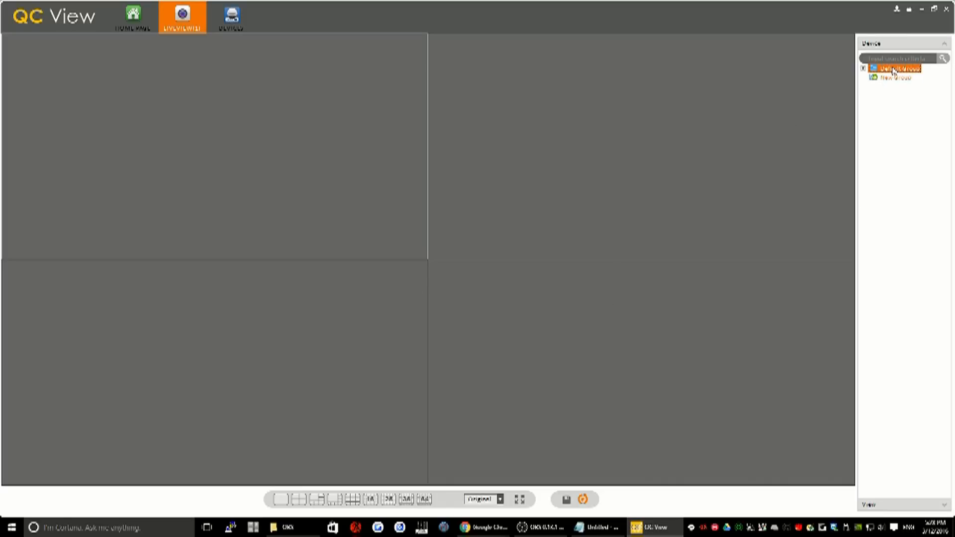
click(864, 69)
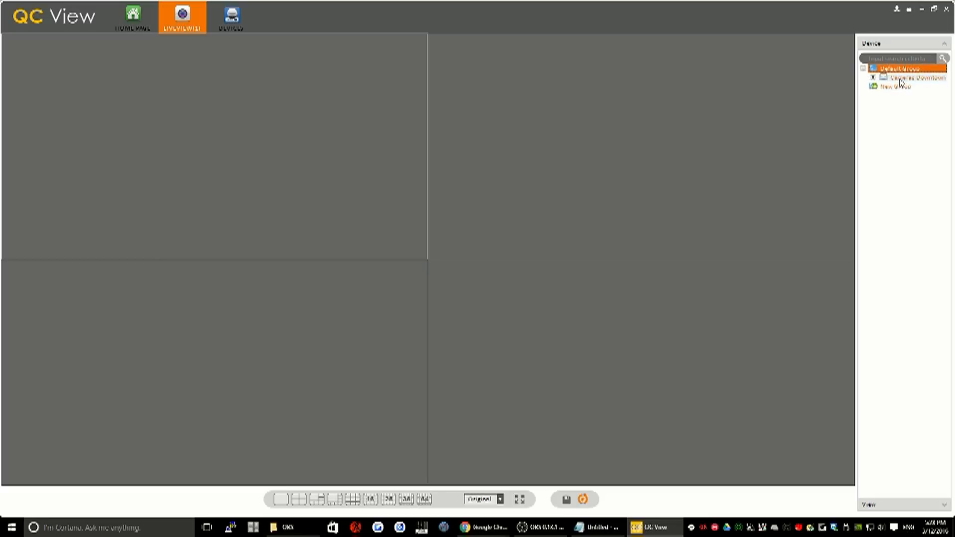
click(874, 78)
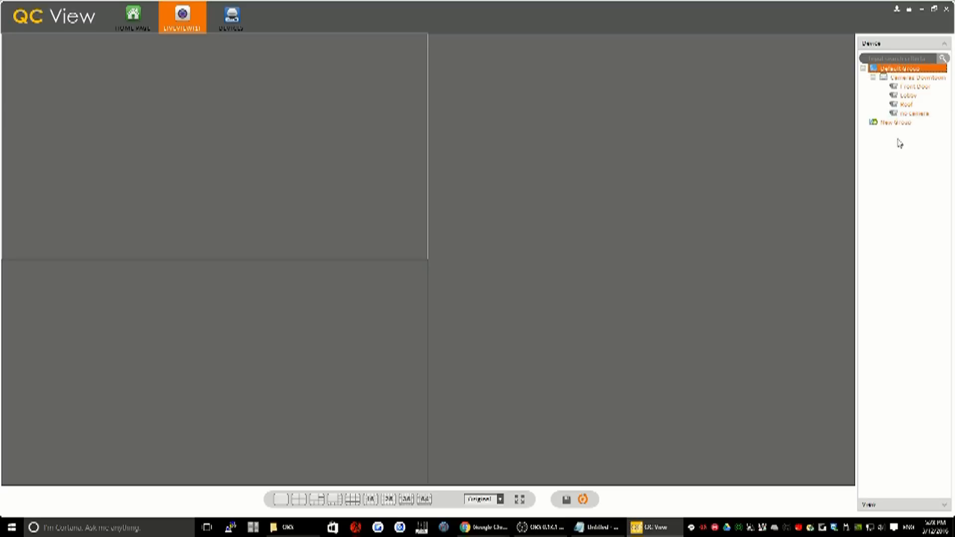
Show the live feeds of the Front Door, Lobby and Roof cameras in separate windows
double_click(920, 87)
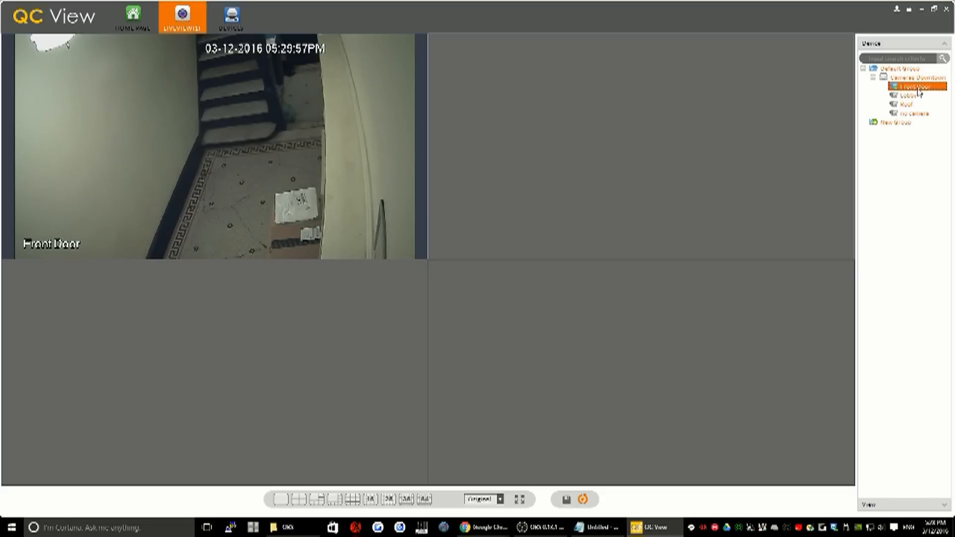
double_click(916, 97)
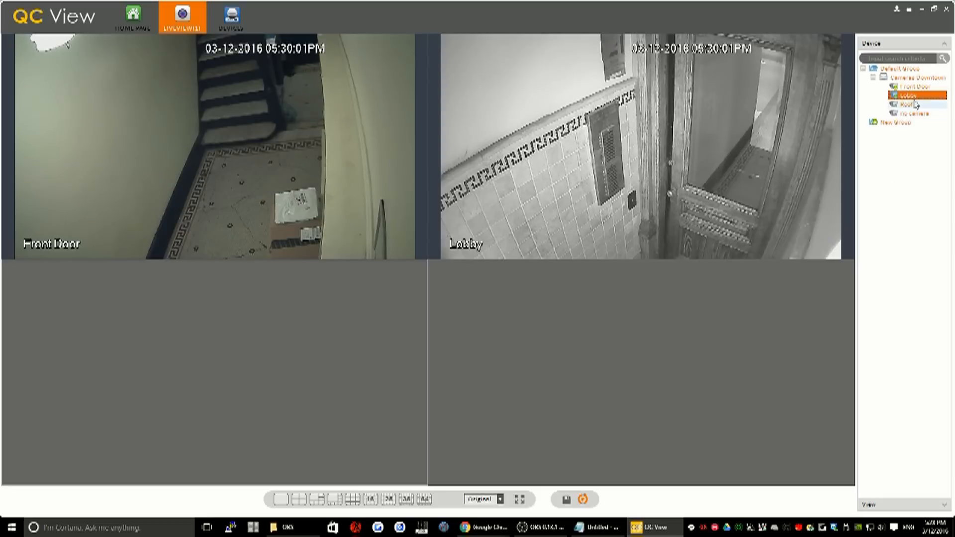
mouse_move(748, 184)
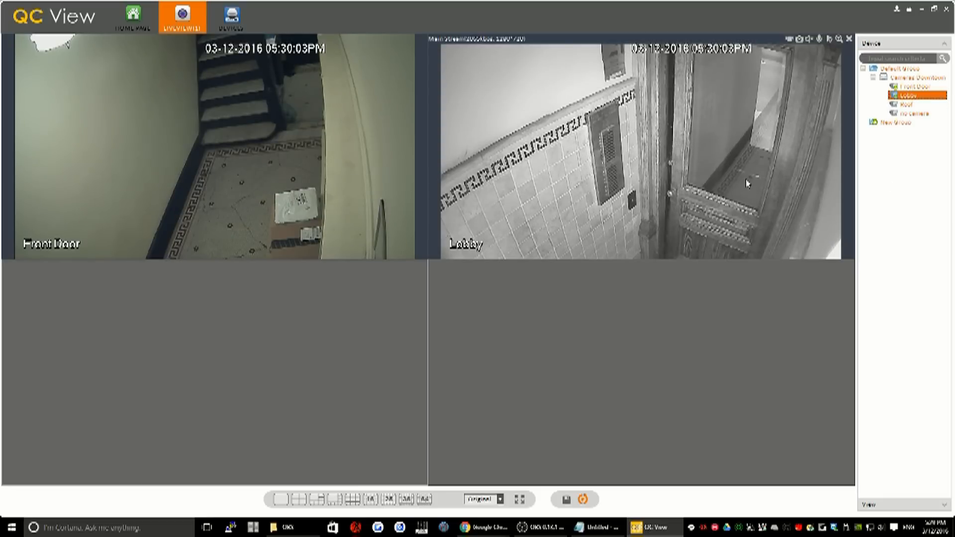
double_click(907, 105)
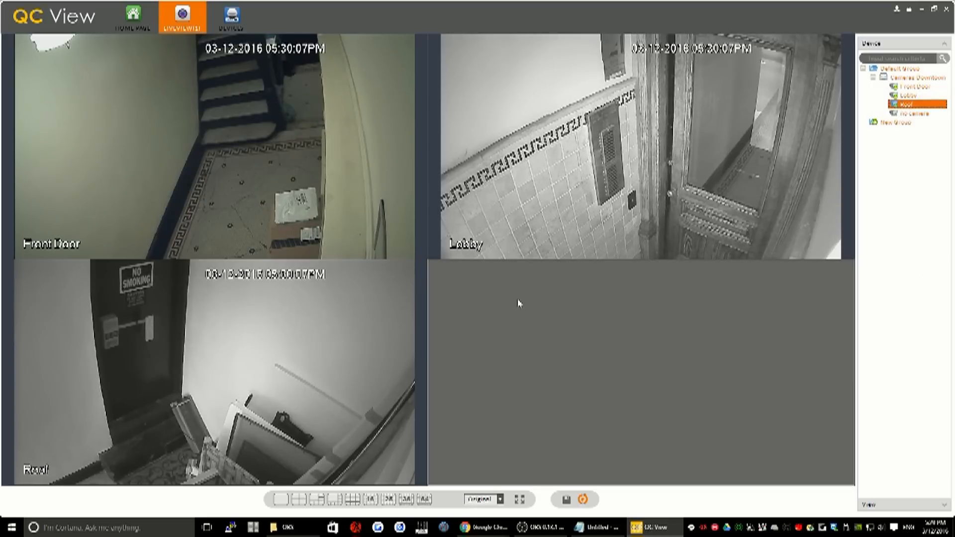
mouse_move(280, 254)
mouse_move(347, 351)
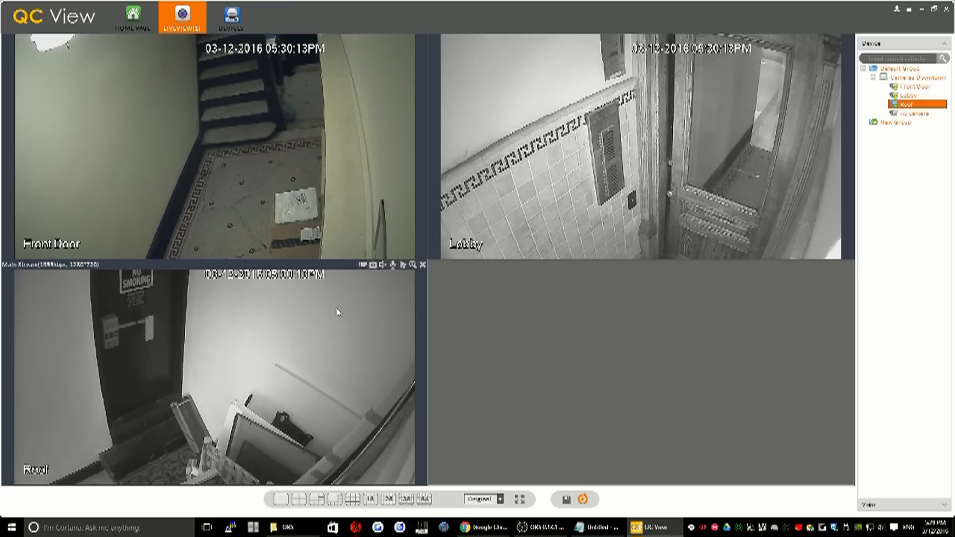
mouse_move(319, 306)
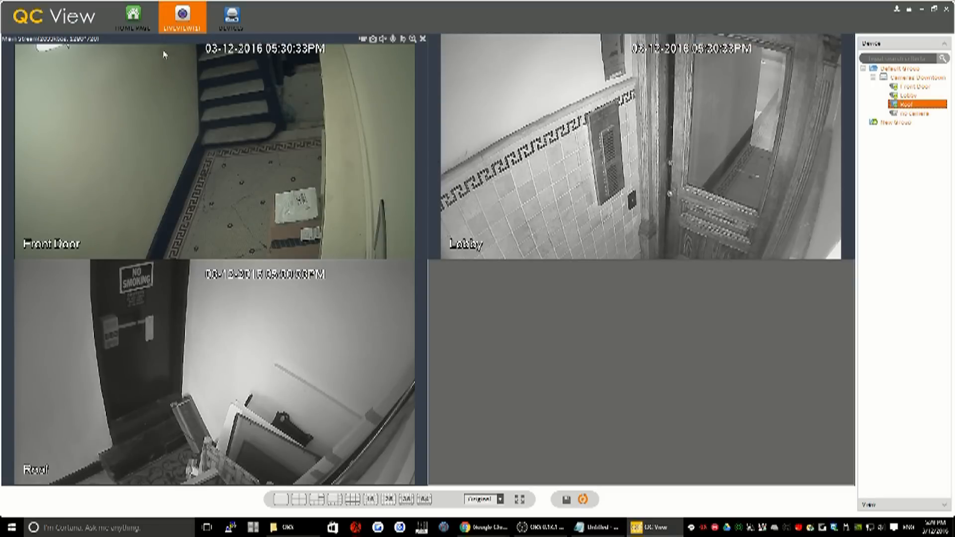
Open Playback and select the Front Door, Lobby and Roof cameras of Cameras Downtown, leaving out the no camera channel
click(136, 29)
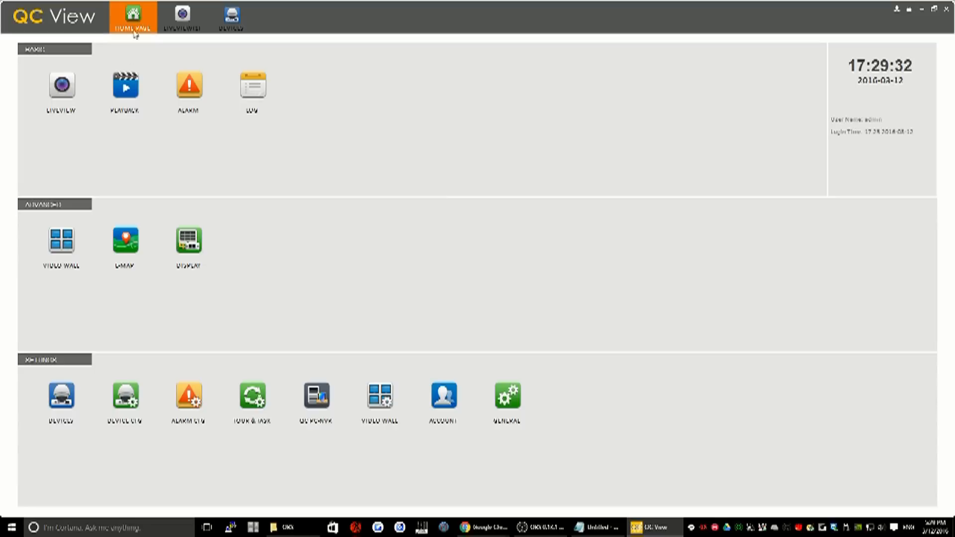
click(126, 90)
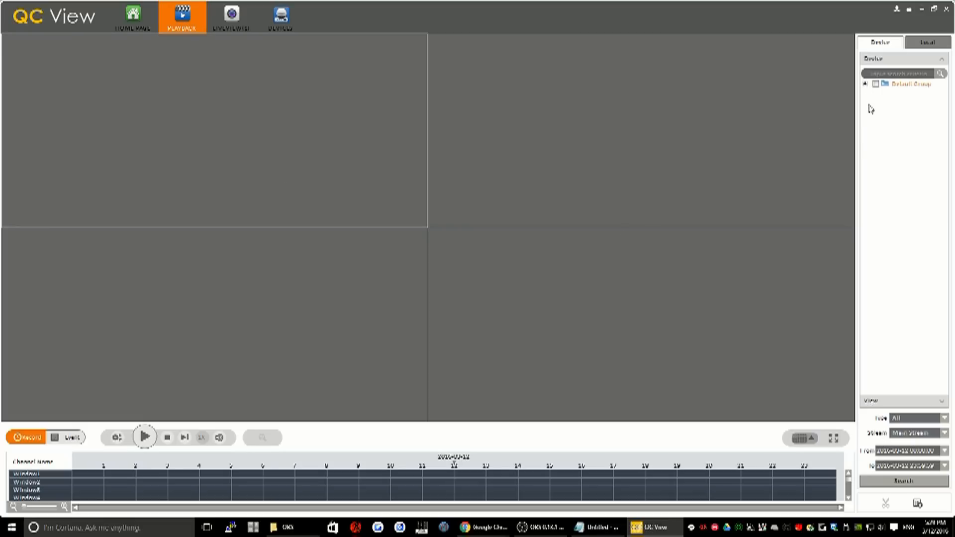
click(865, 84)
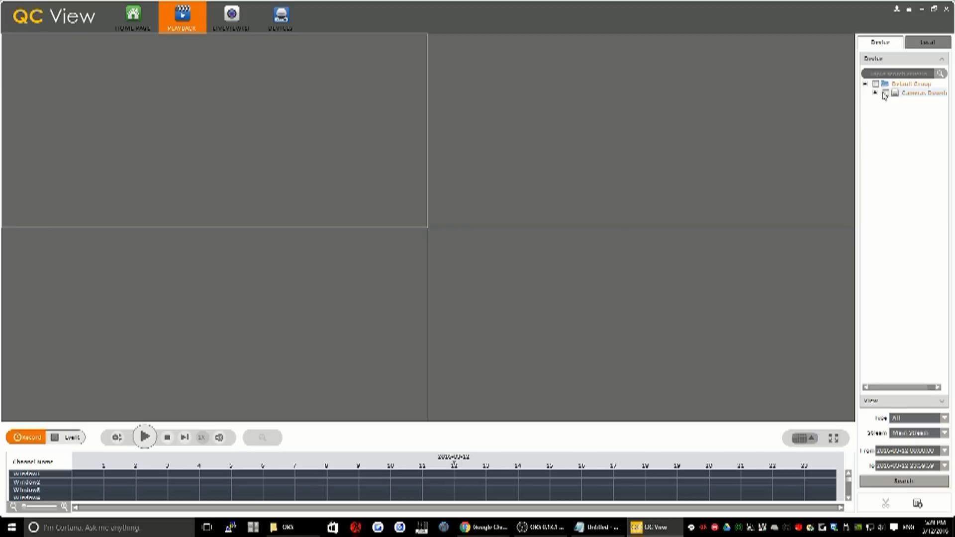
click(887, 93)
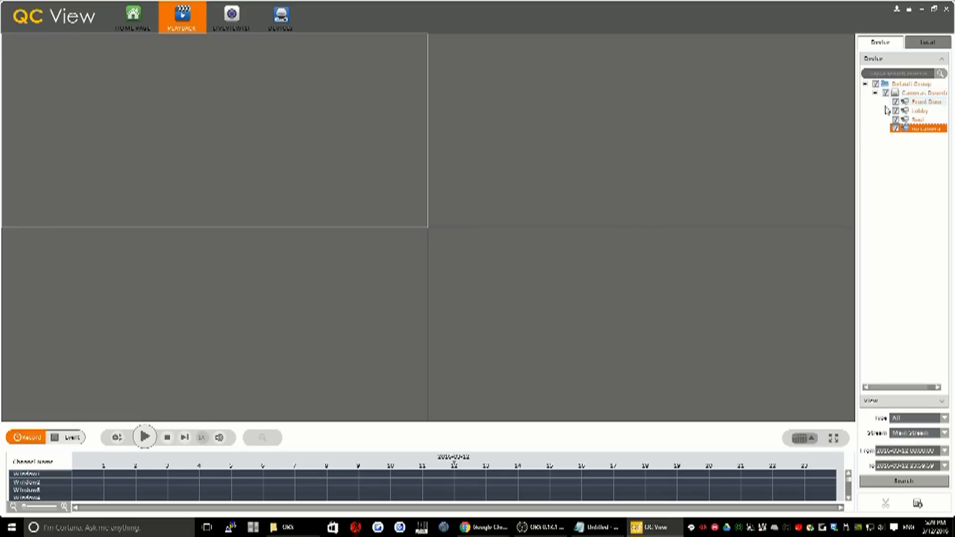
click(896, 128)
click(905, 420)
click(912, 420)
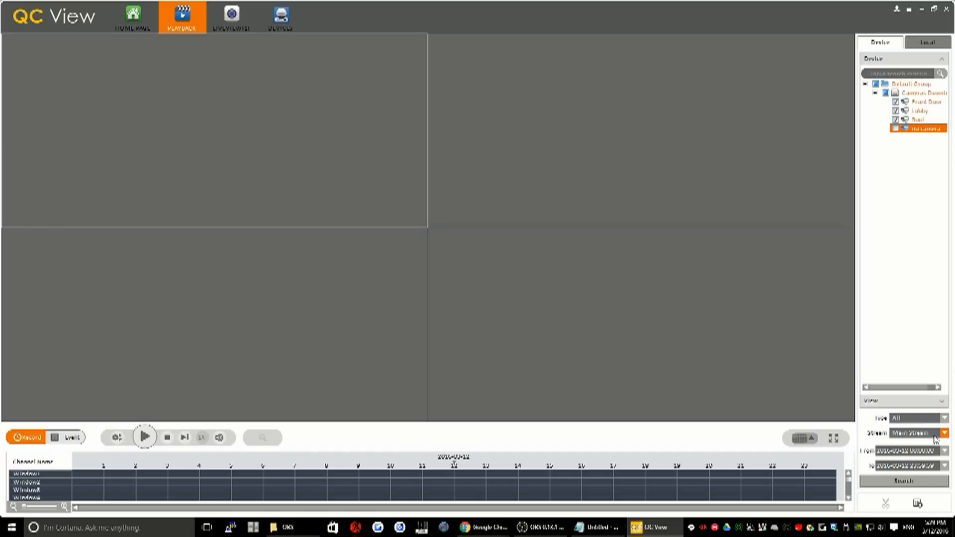
click(933, 434)
click(934, 437)
click(944, 453)
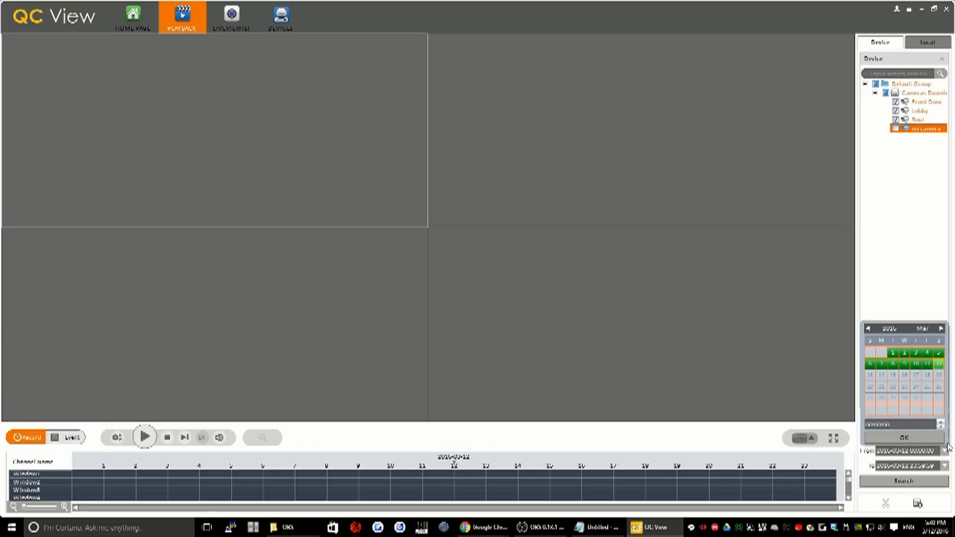
click(895, 354)
click(871, 425)
text(23)
text(07)
click(904, 437)
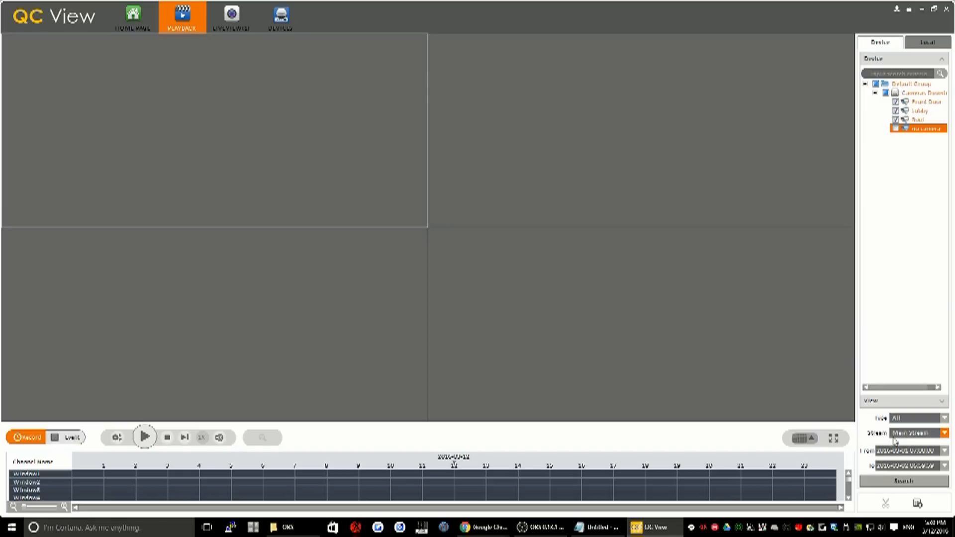
click(943, 465)
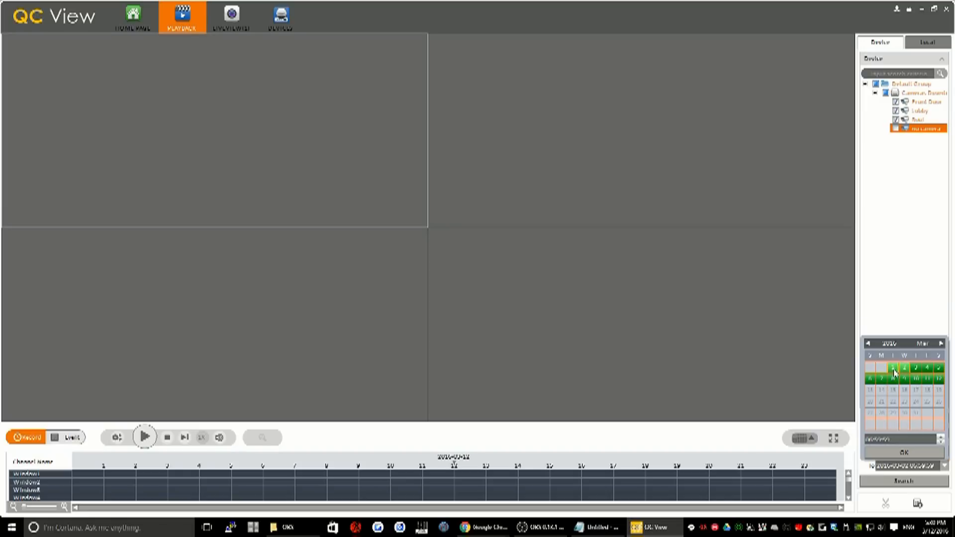
drag(870, 439, 896, 438)
text(06:00)
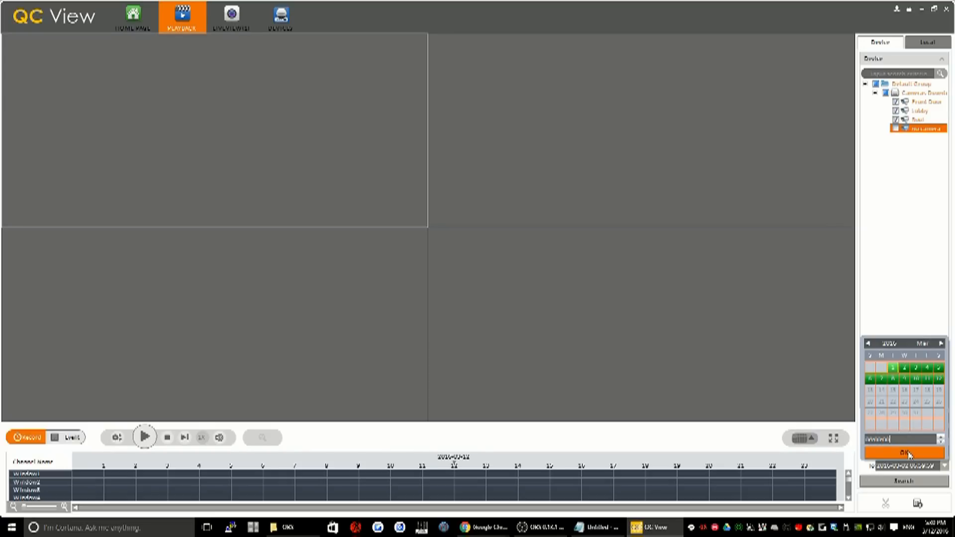
click(905, 453)
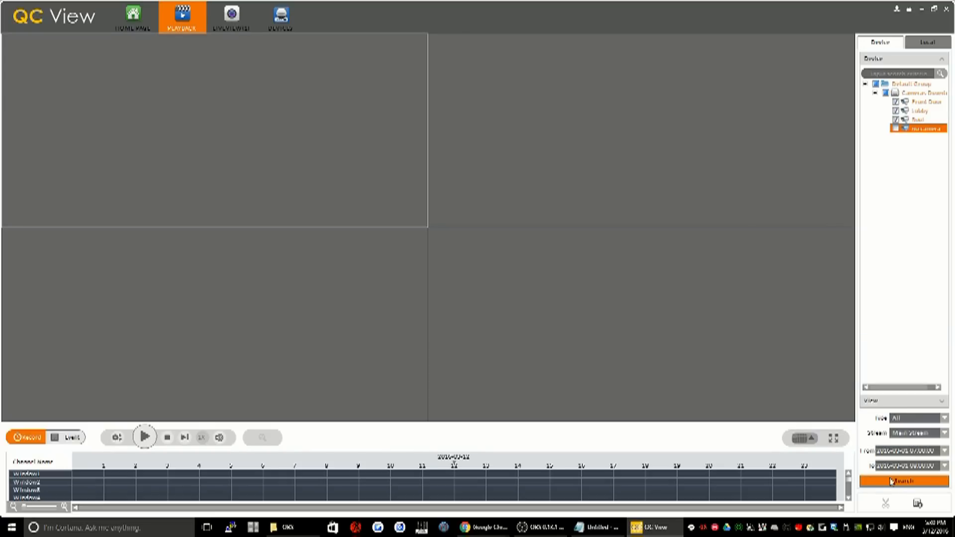
click(876, 482)
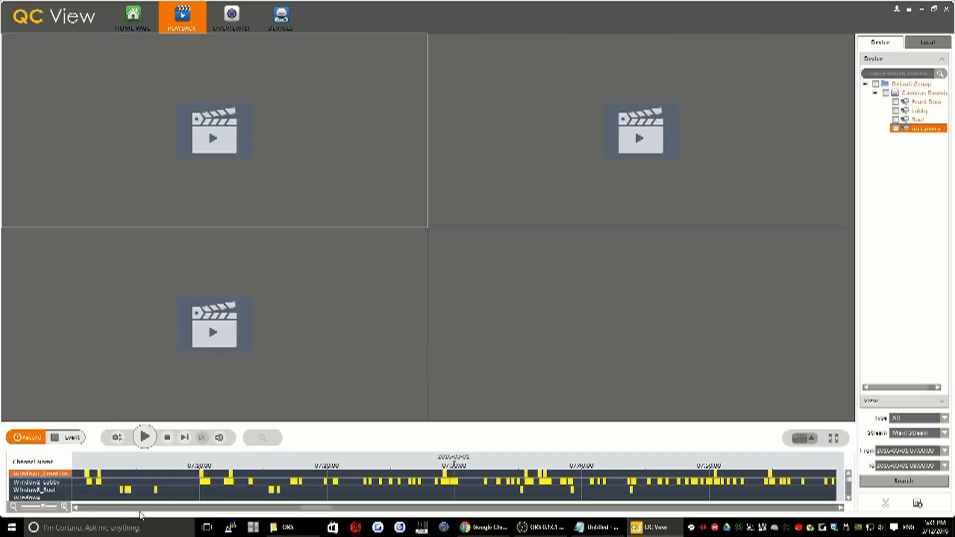
Play the Front Door recording, pausing it to try the Time Clip tool before resuming playback
click(146, 438)
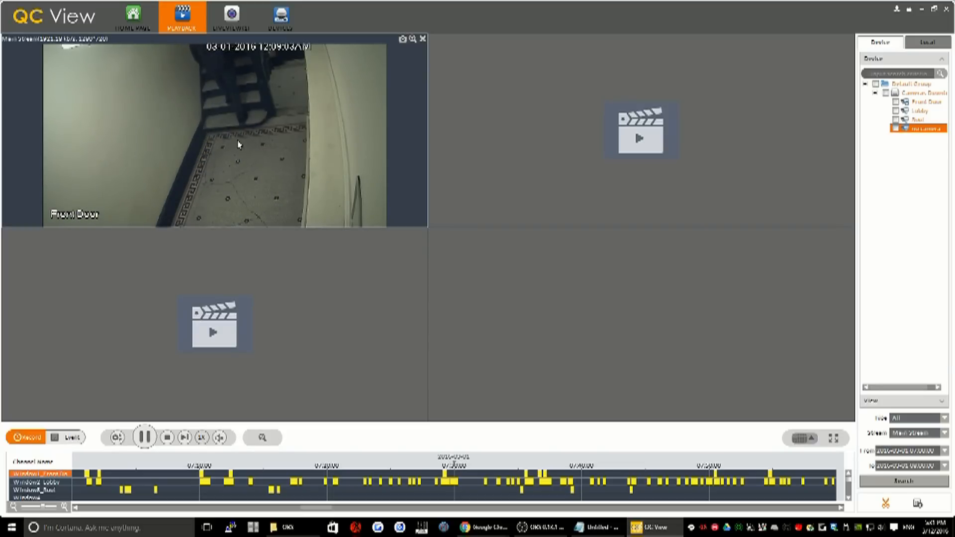
mouse_move(267, 280)
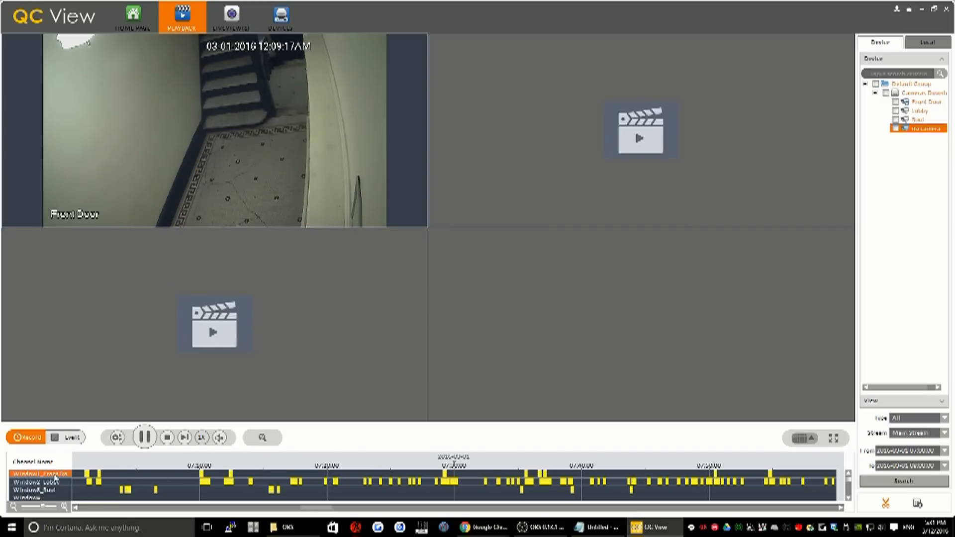
click(144, 445)
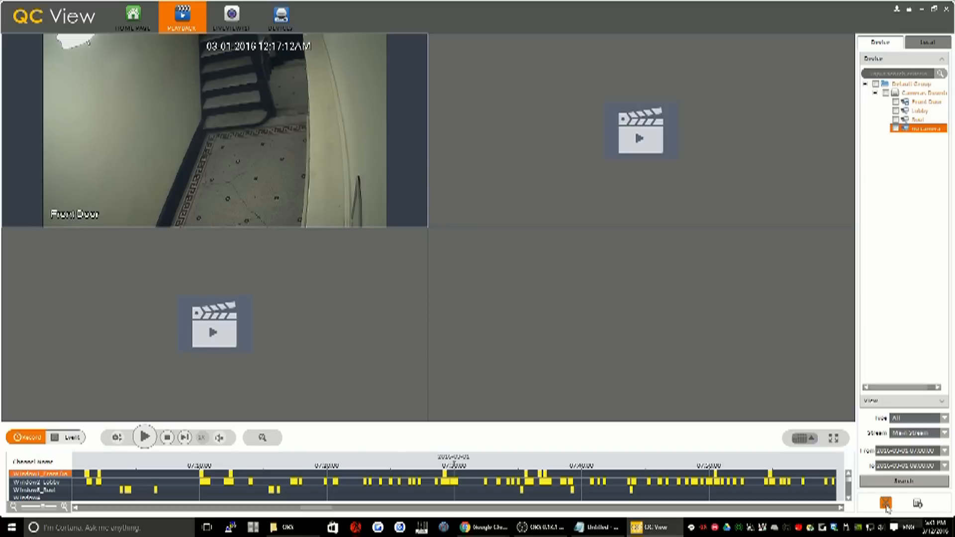
click(886, 504)
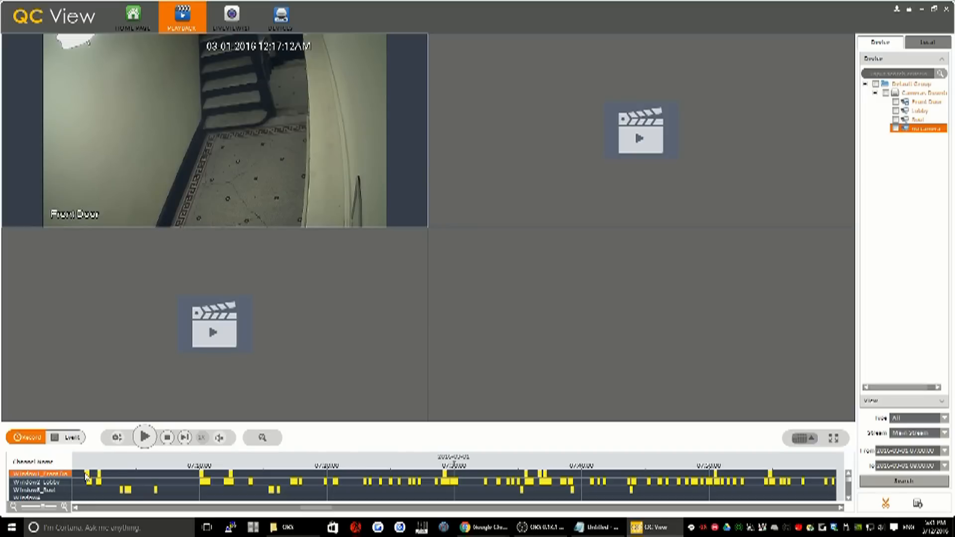
click(145, 437)
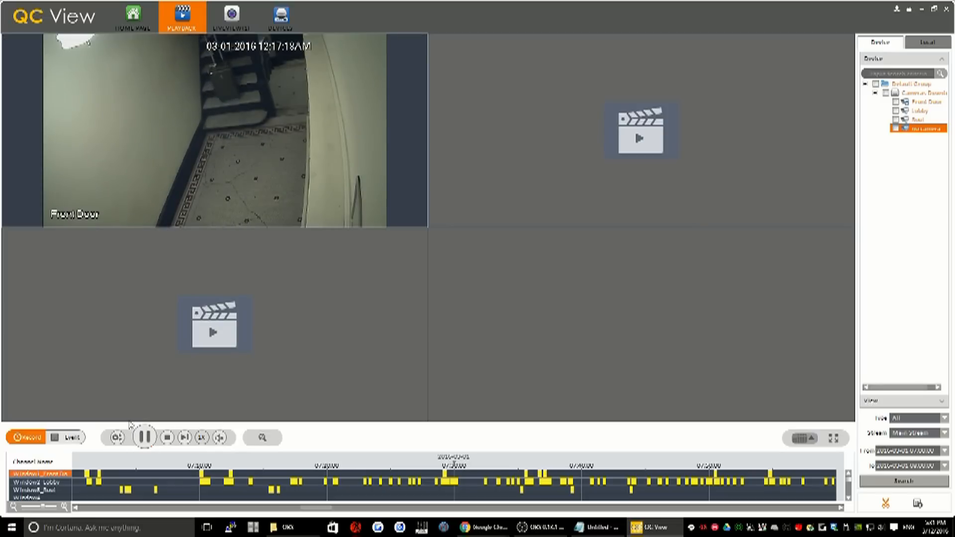
Play the Lobby recording alongside Front Door, pausing it to try the Time Clip tool before resuming playback
click(46, 484)
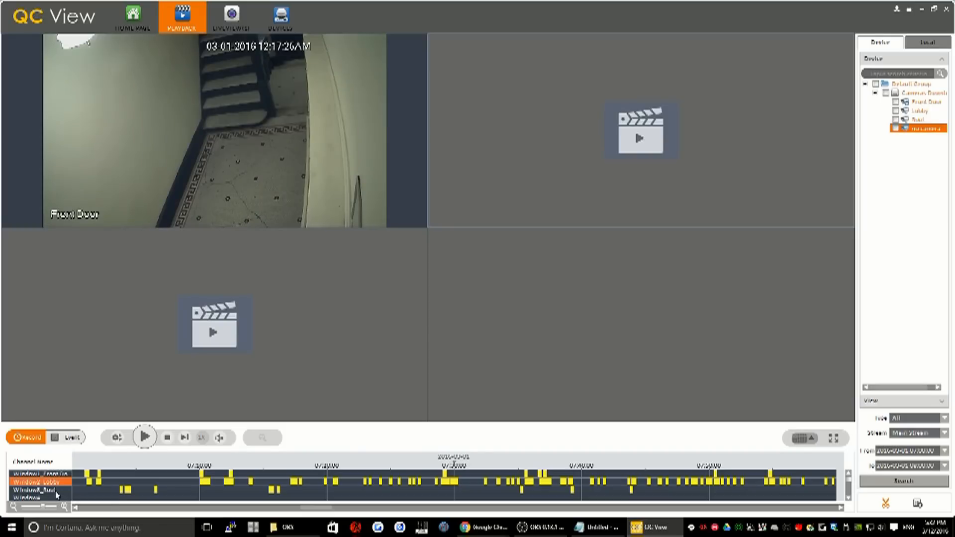
click(145, 437)
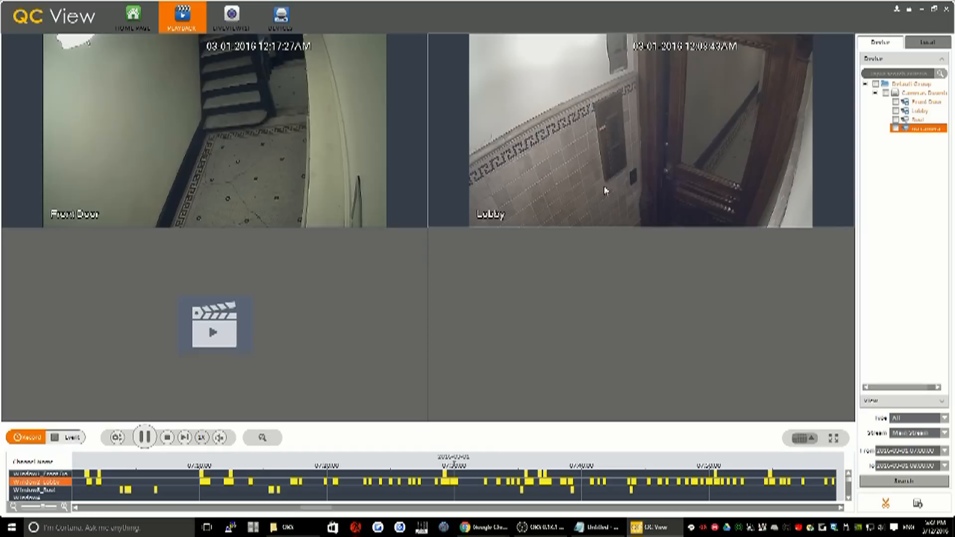
click(145, 438)
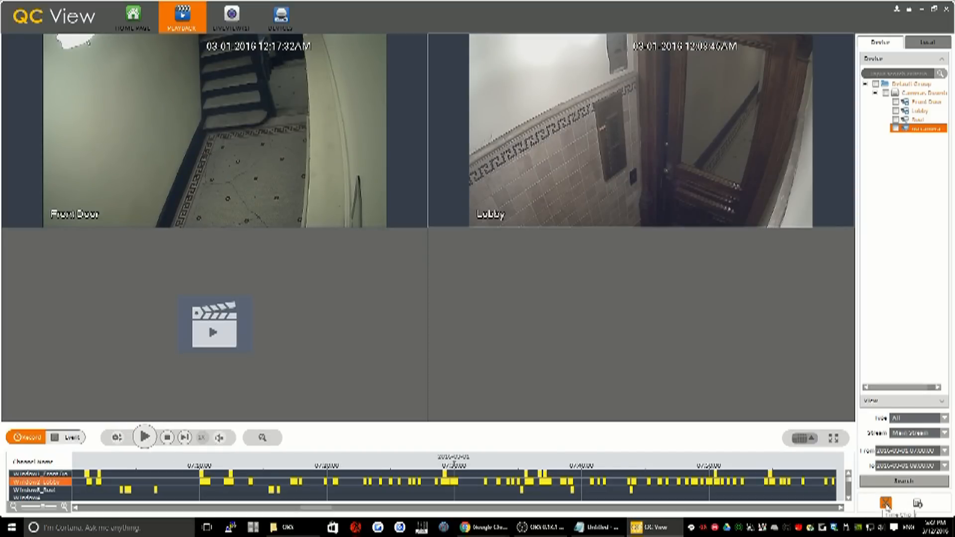
click(889, 507)
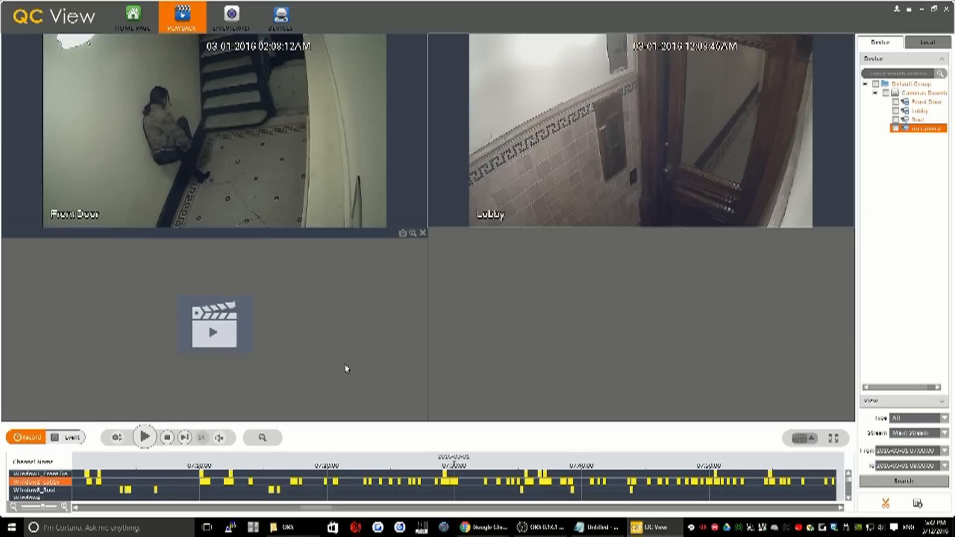
click(144, 437)
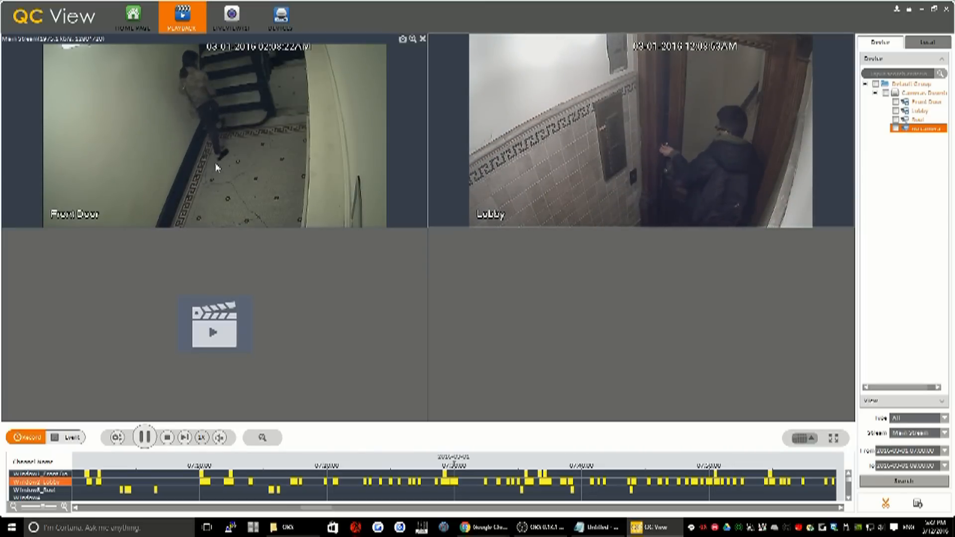
Pause the Front Door and Lobby recordings
click(145, 438)
click(37, 482)
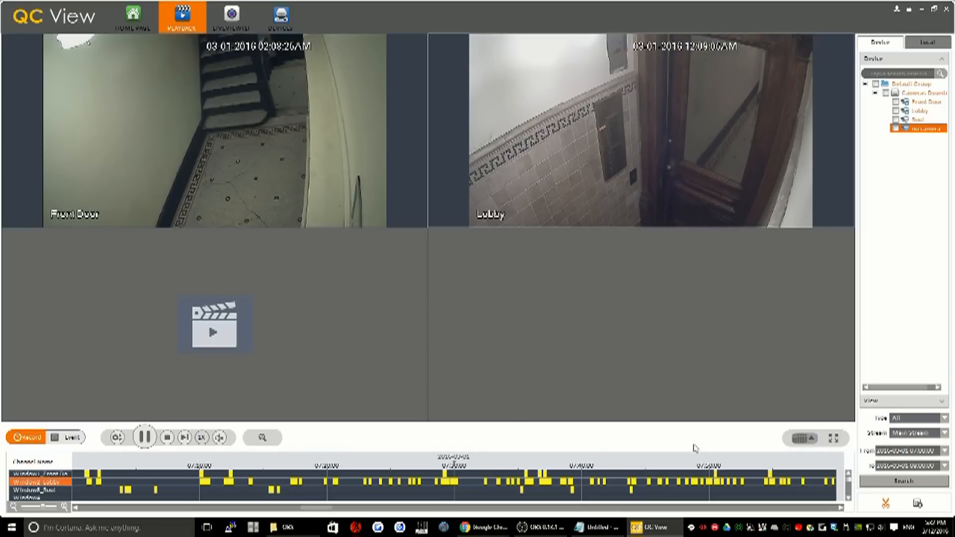
click(144, 438)
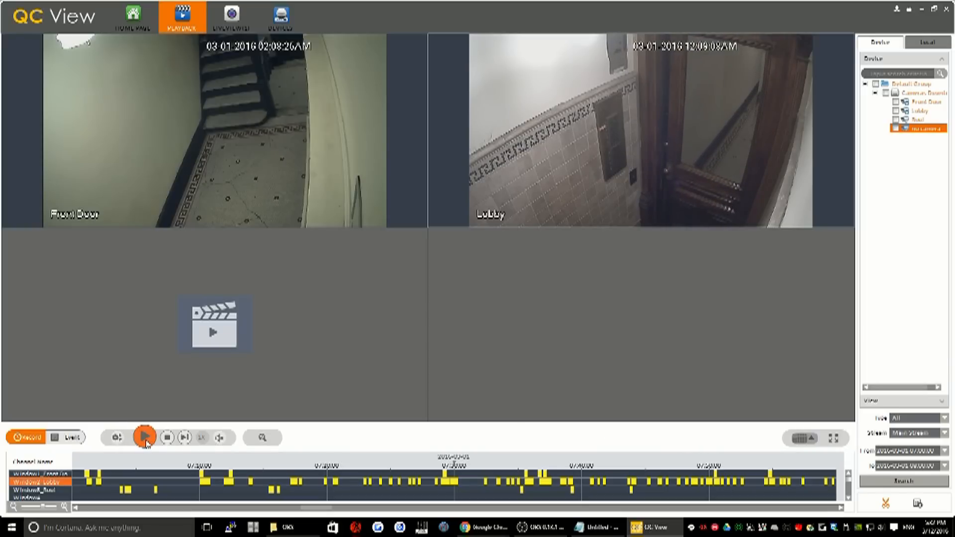
Finish the time clip of the Lobby recording and set its export path to the PC's Videos folder
click(886, 504)
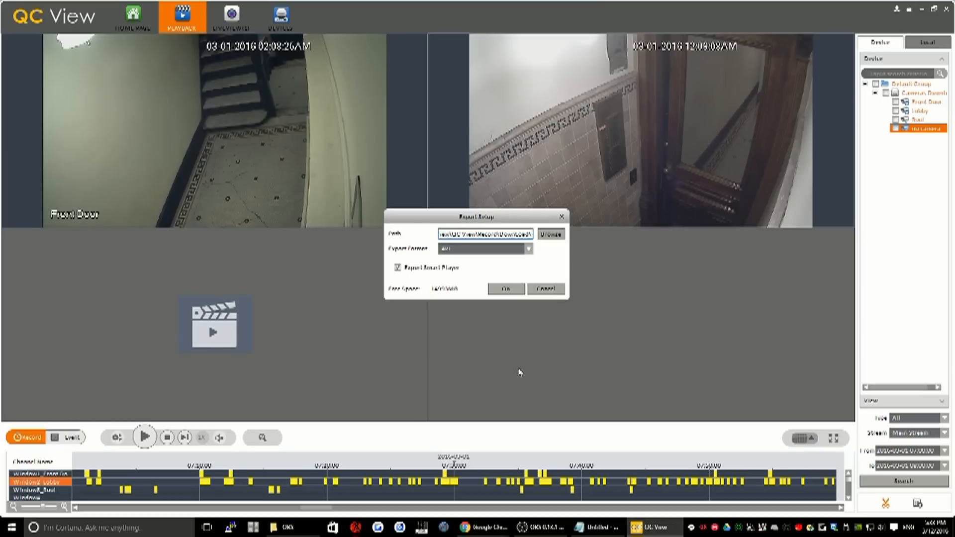
click(550, 236)
drag(592, 221, 564, 298)
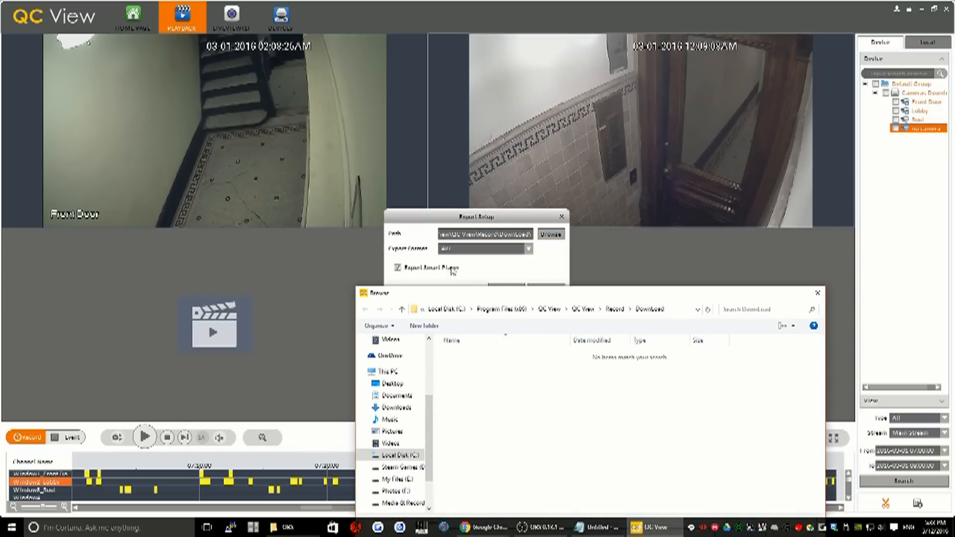
drag(432, 298, 431, 260)
drag(583, 259, 574, 150)
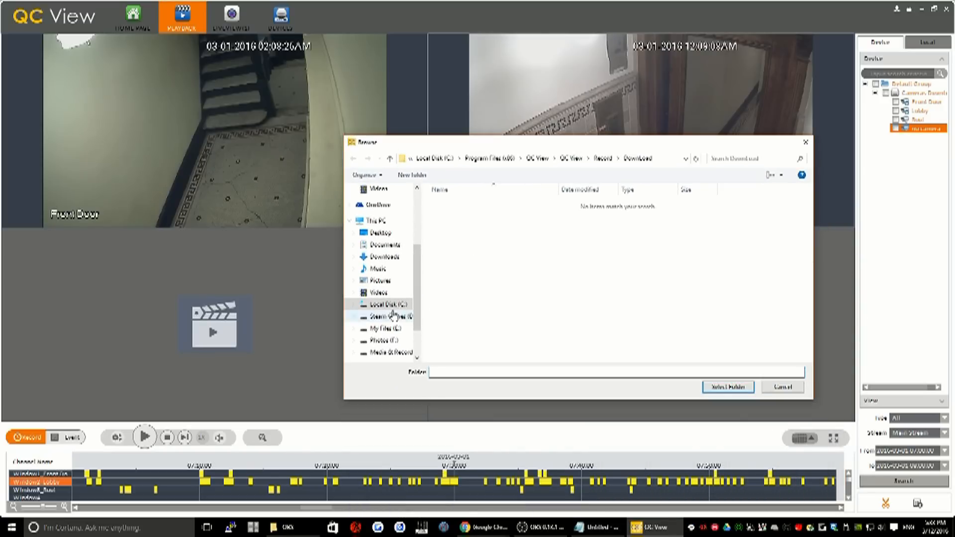
click(378, 293)
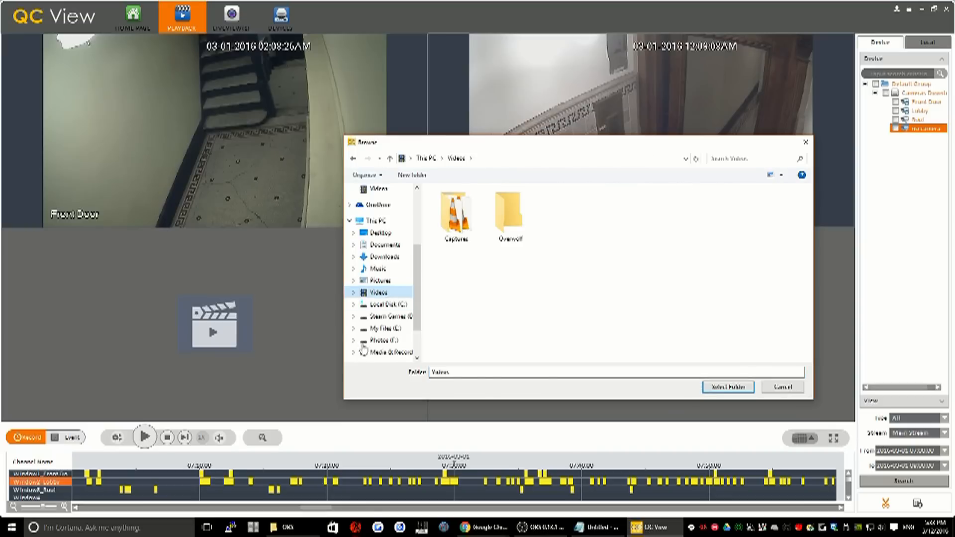
click(735, 393)
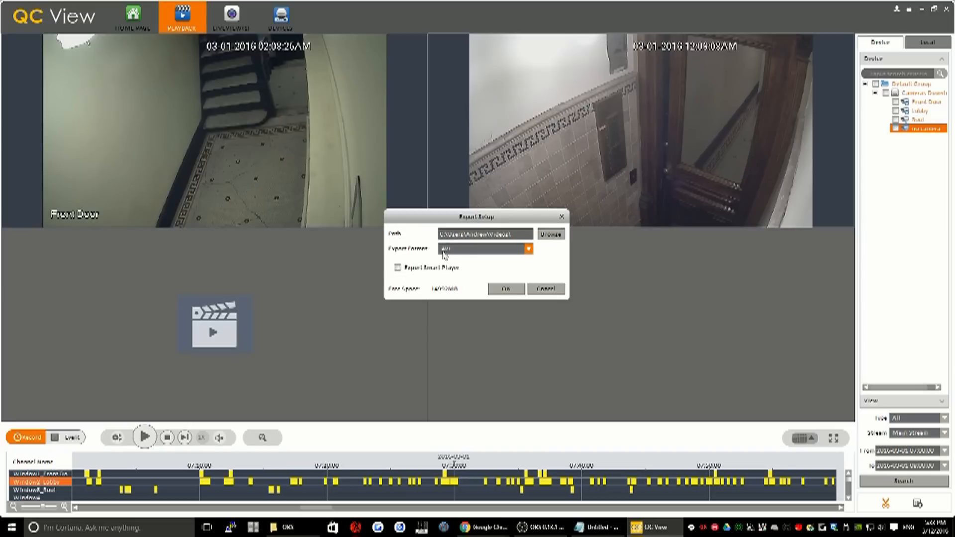
Export the Lobby clip in AVI format without the Smart Player, agreeing to stop its playback
click(466, 250)
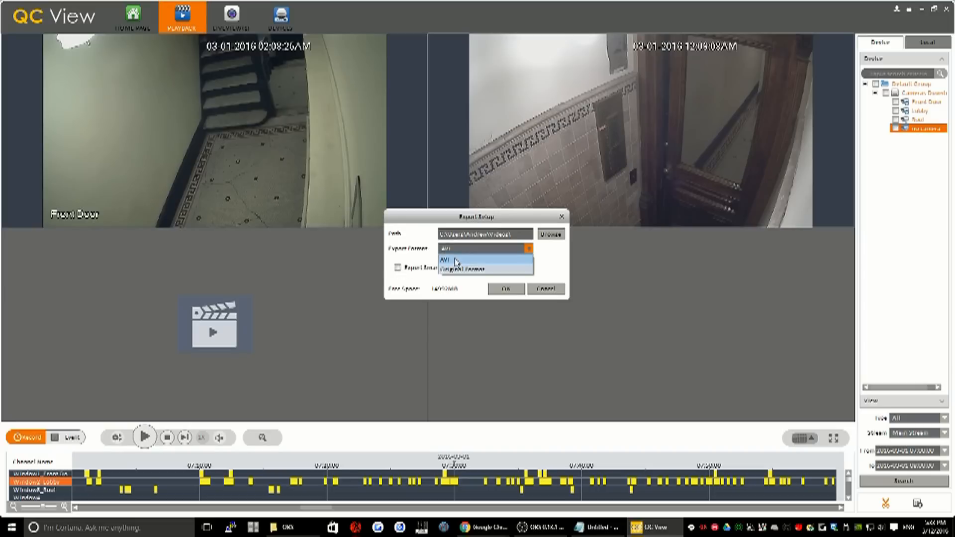
click(496, 271)
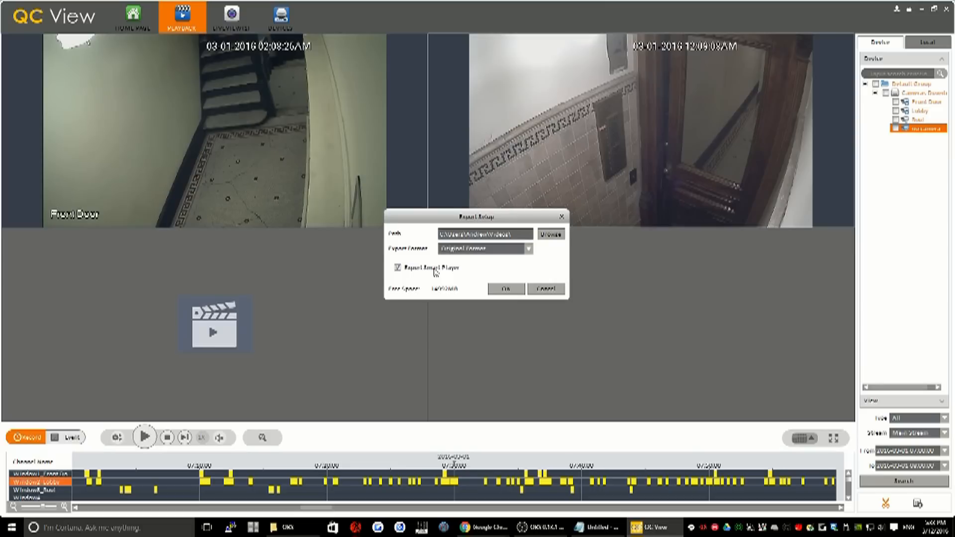
click(507, 249)
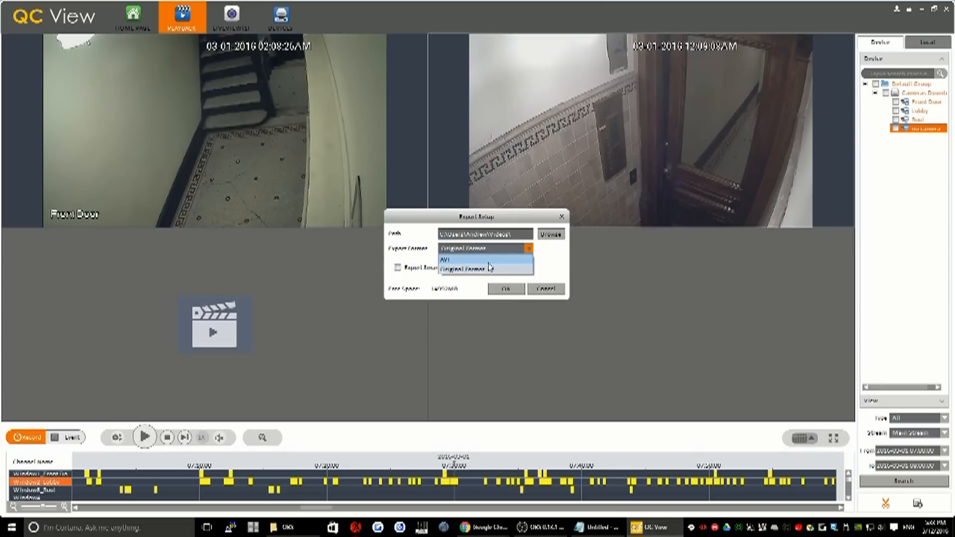
click(490, 269)
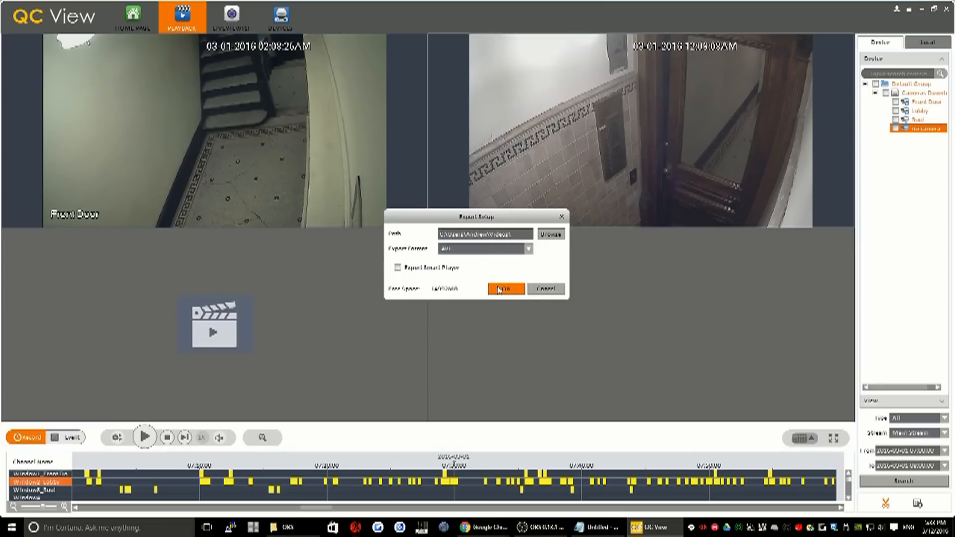
click(499, 290)
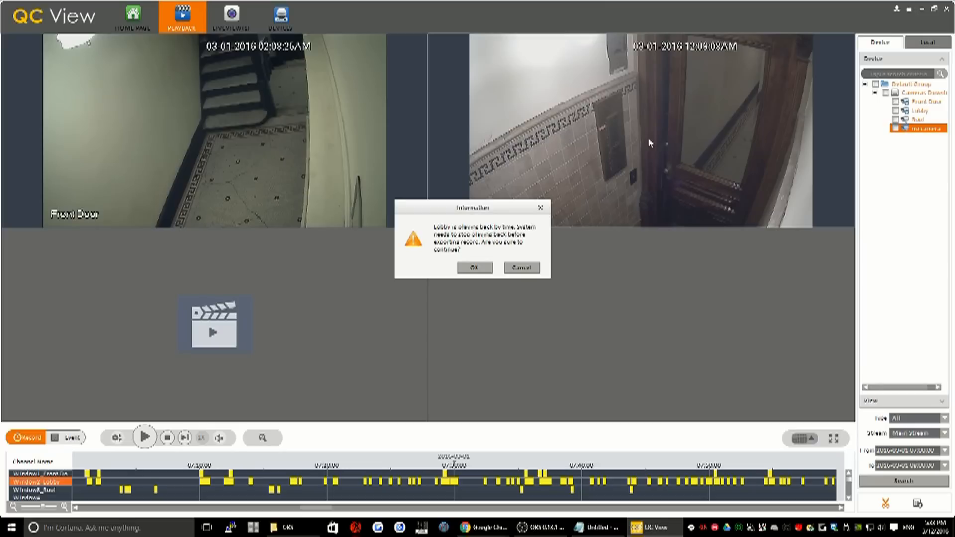
click(474, 269)
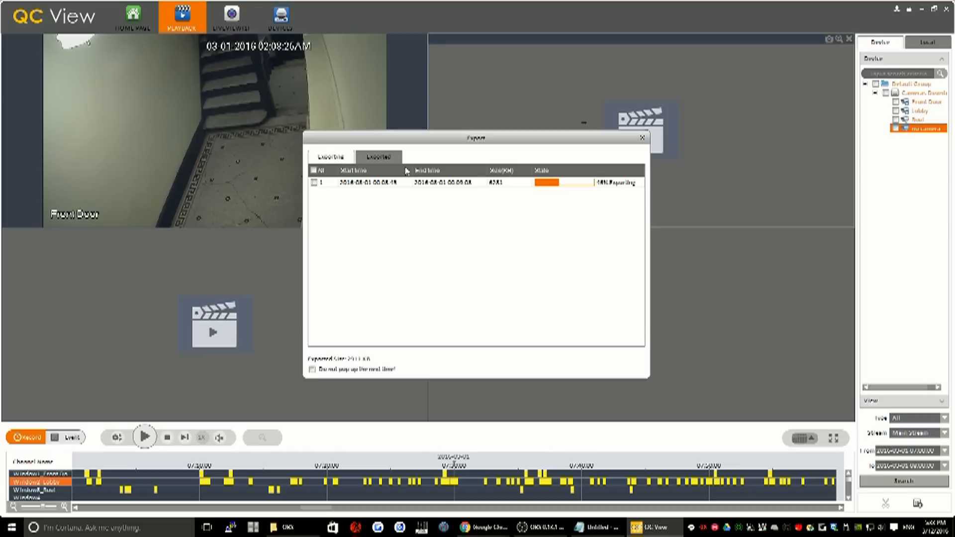
Check the Lobby clip's export progress and its entry in the list of exported clips
click(392, 158)
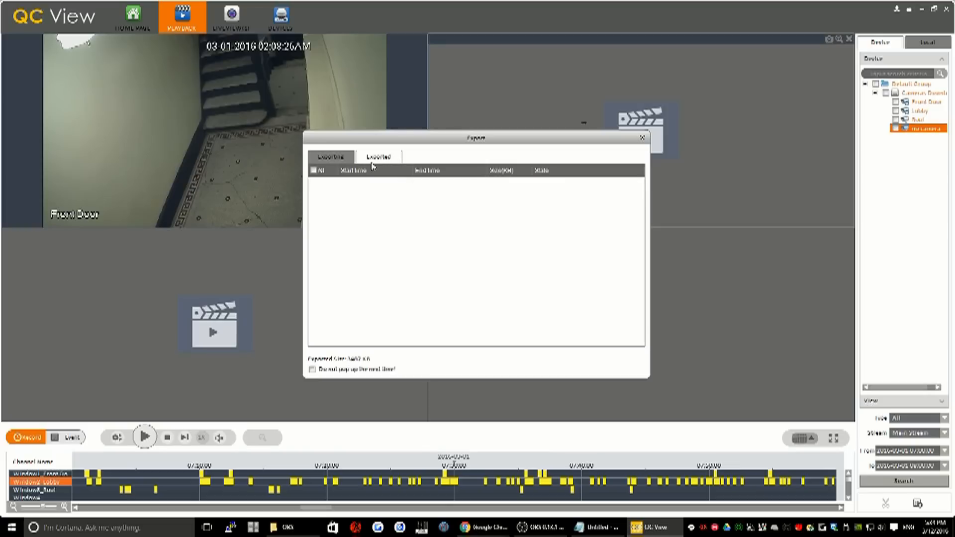
click(342, 158)
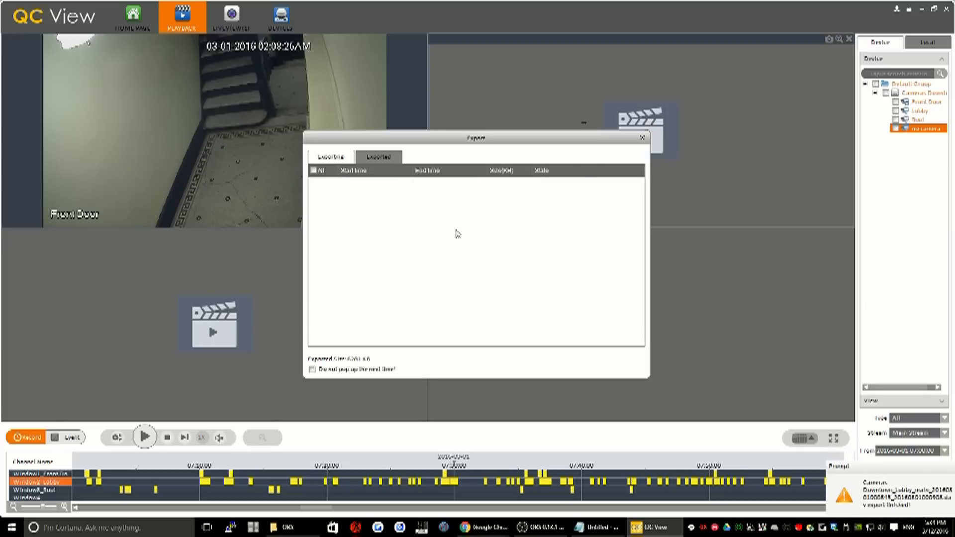
click(383, 158)
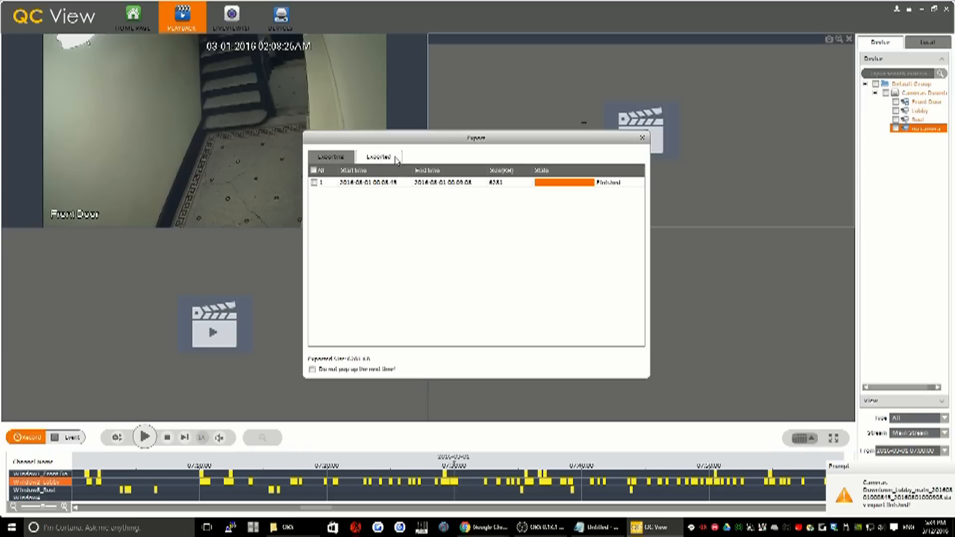
click(401, 183)
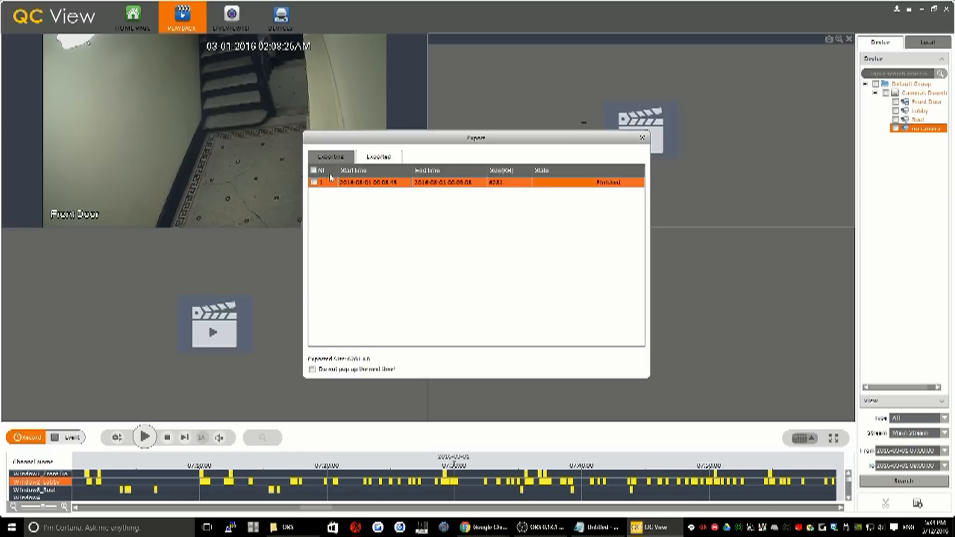
click(315, 183)
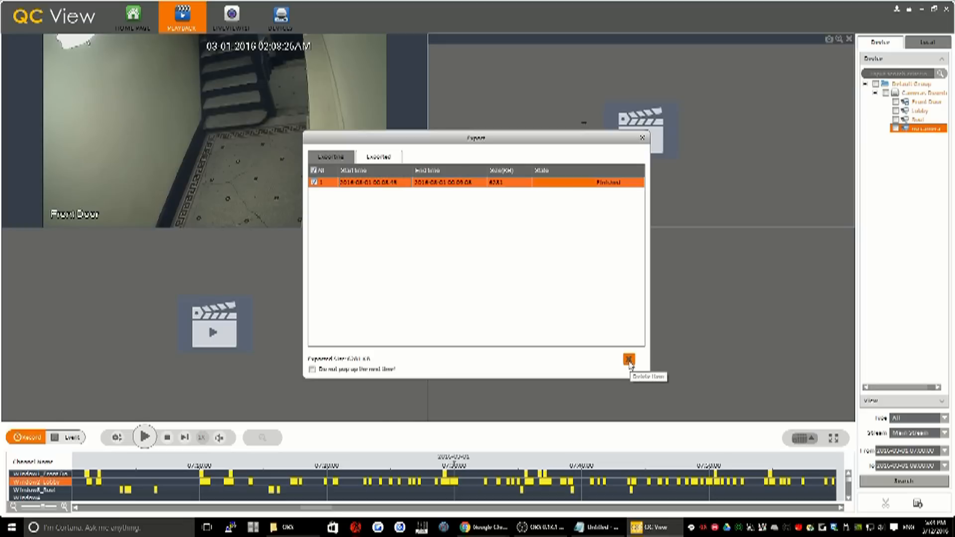
click(313, 184)
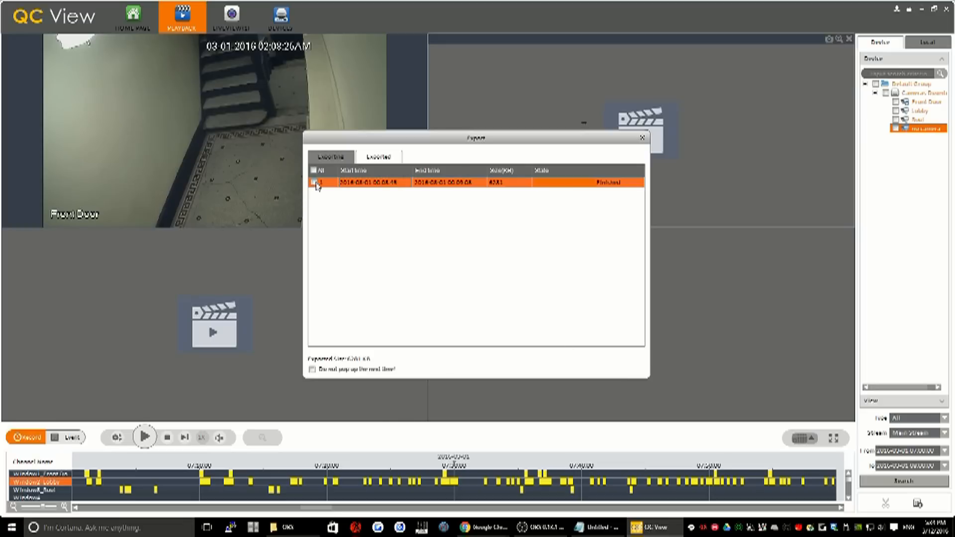
Open the Videos folder in File Explorer, play the My Cameras_Lobby_main clip in VLC, and close both windows
key(super+e)
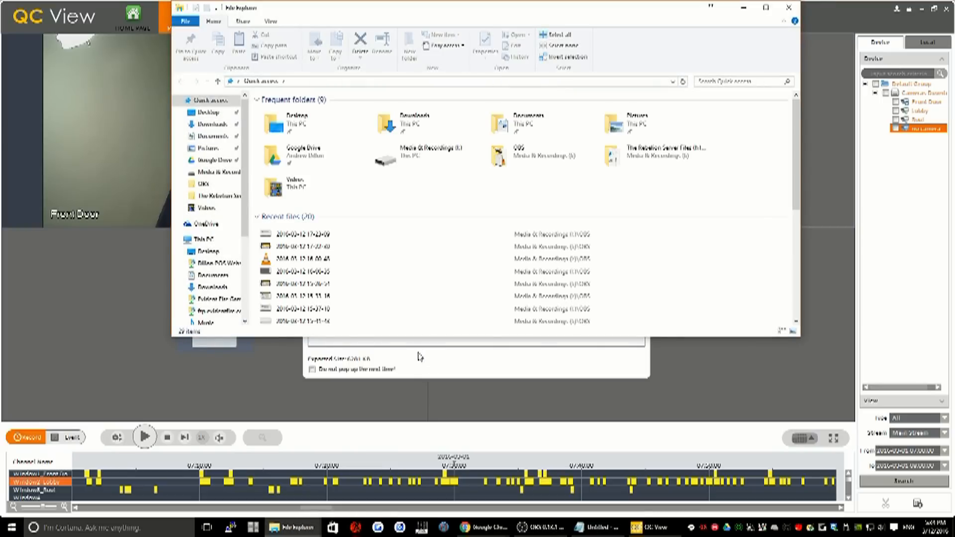
click(206, 209)
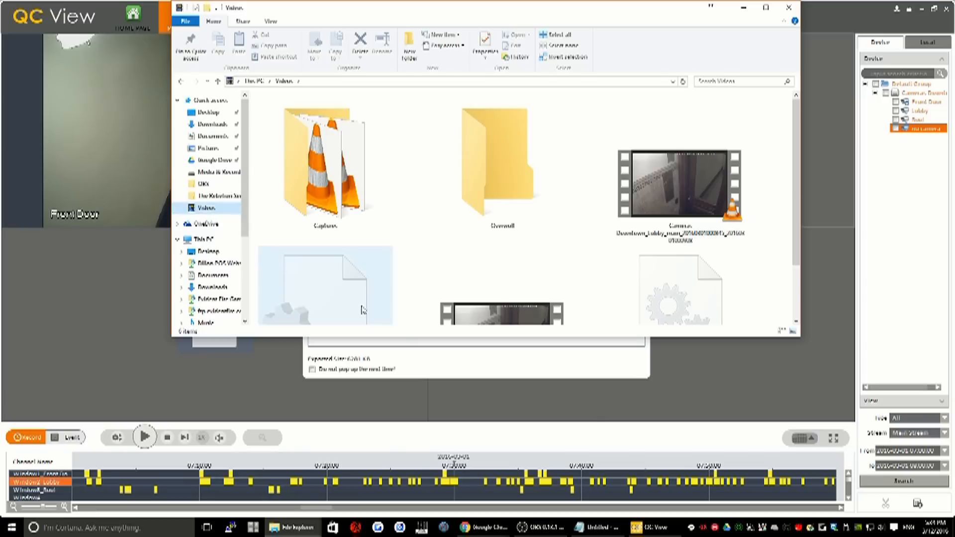
scroll(662, 243, down, 1)
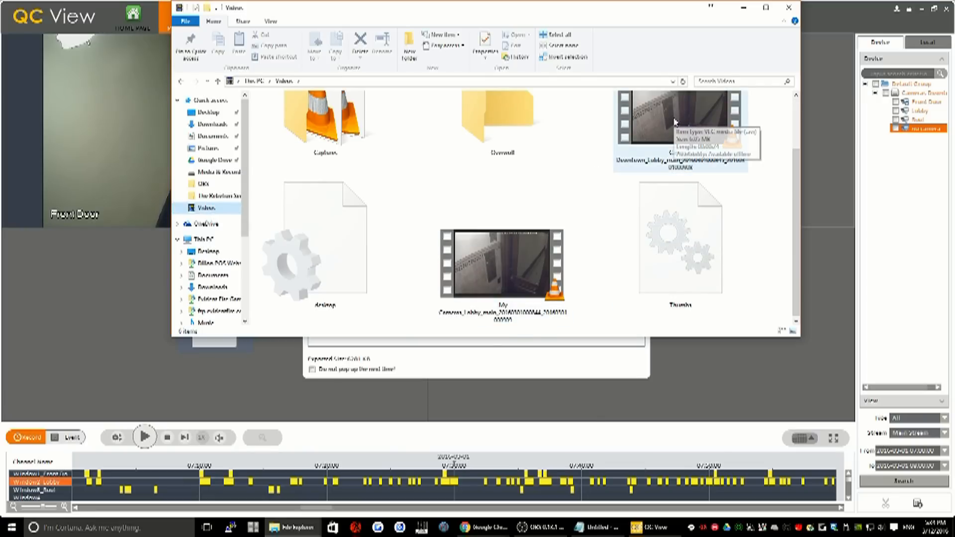
click(488, 259)
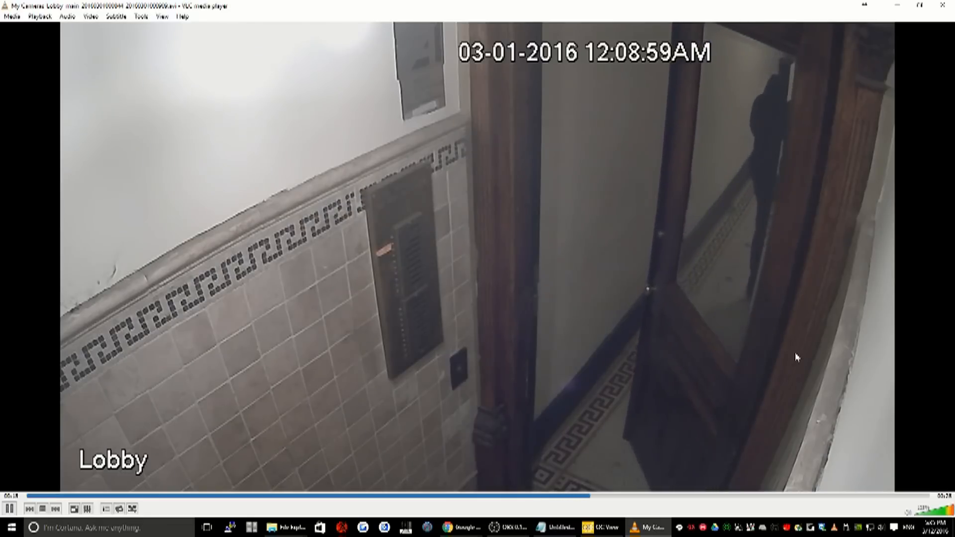
click(943, 6)
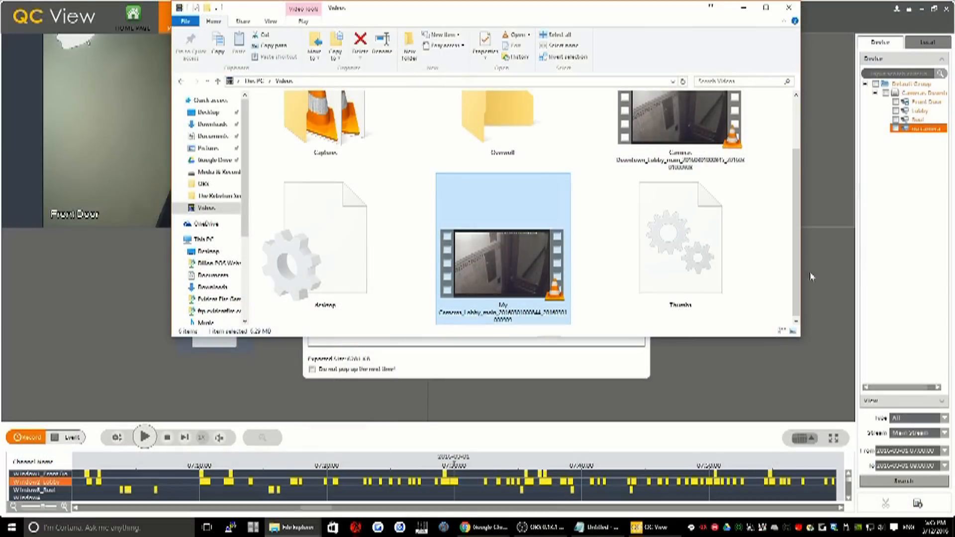
click(789, 7)
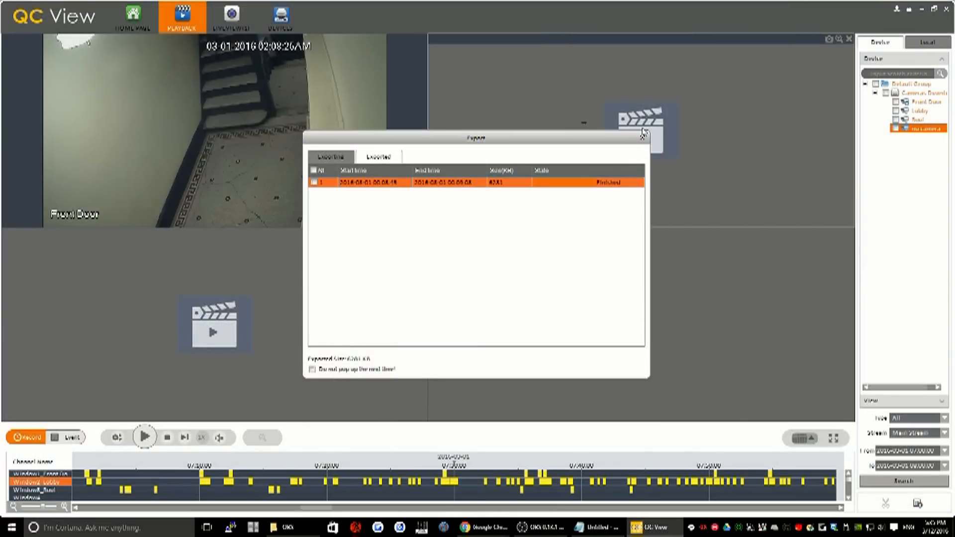
Close the export list and resume playback of the Front Door recording
click(642, 137)
click(196, 139)
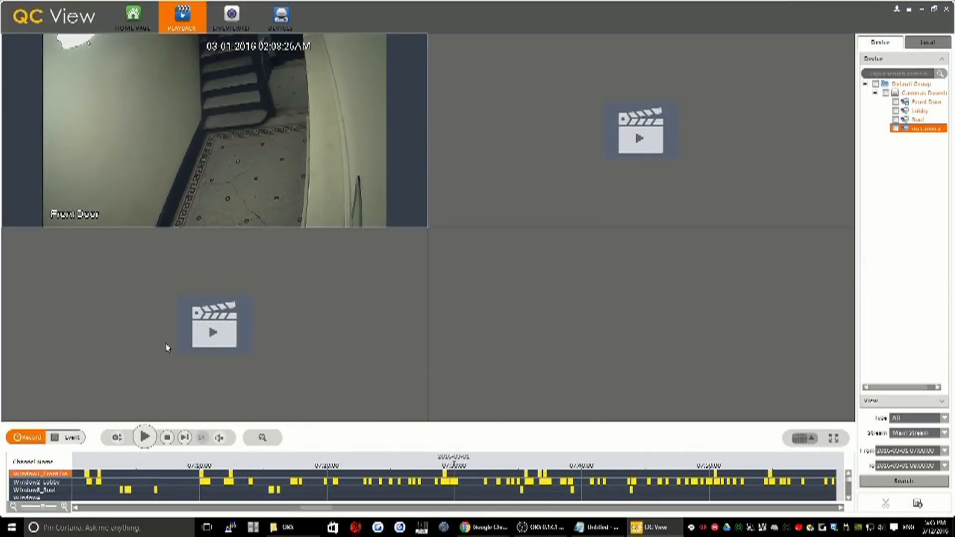
click(144, 437)
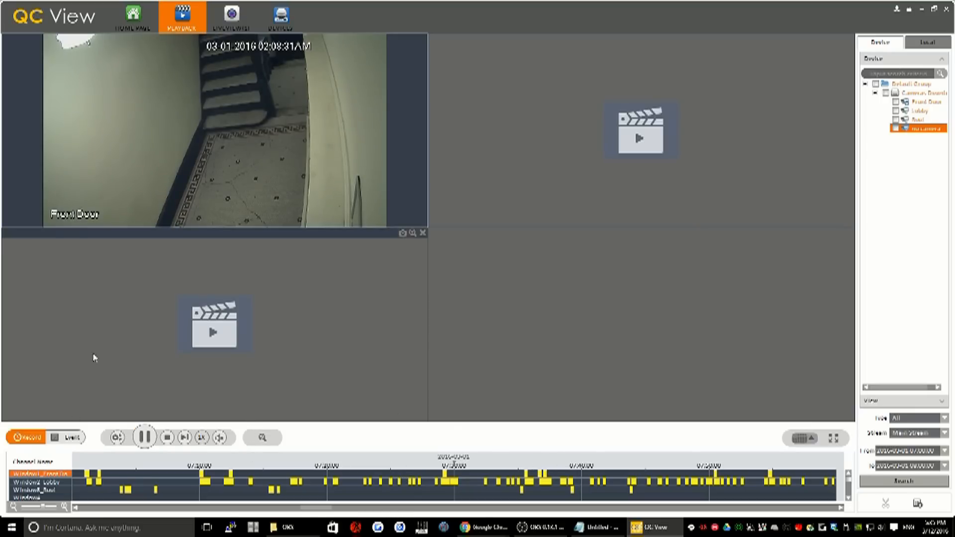
Take a snapshot of the Front Door playback and save it with the daily maintenance snap reason
mouse_move(289, 85)
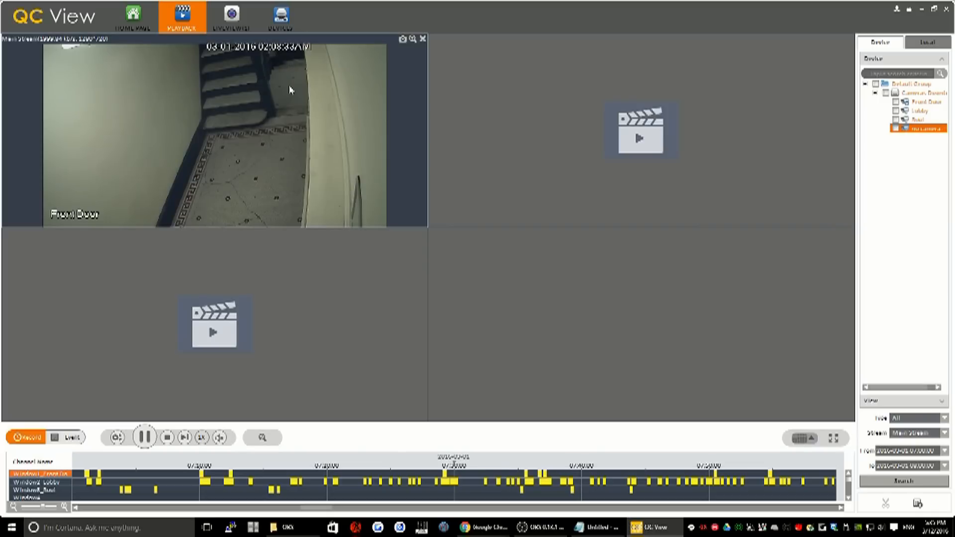
click(403, 40)
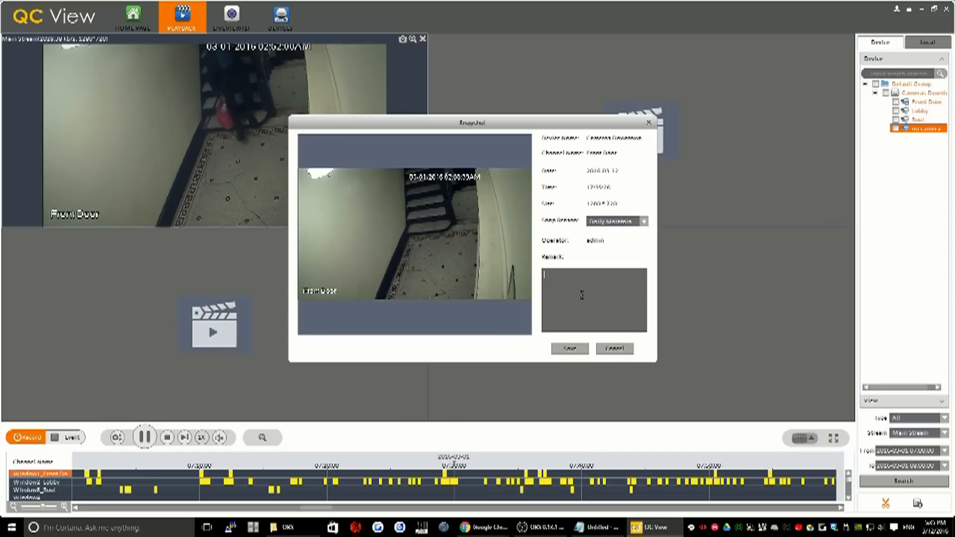
click(646, 223)
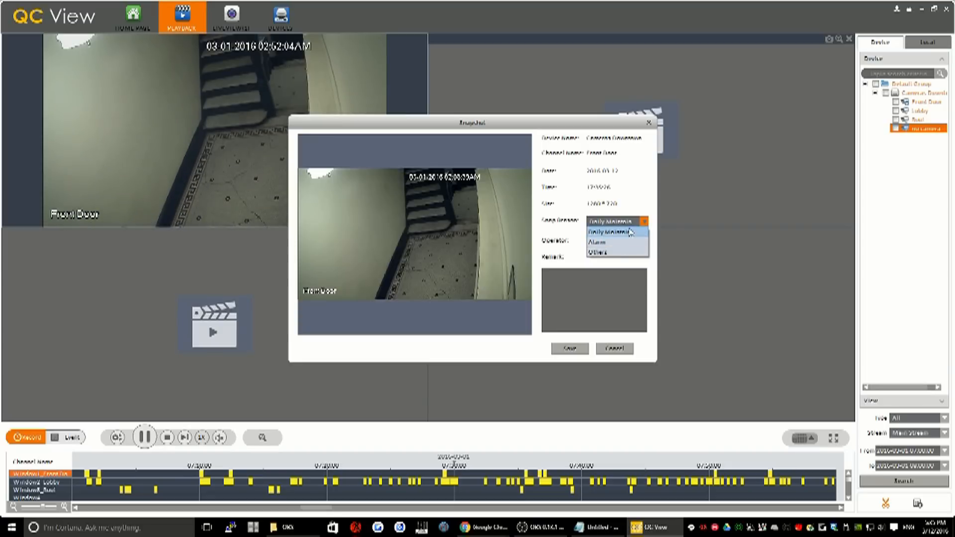
click(636, 236)
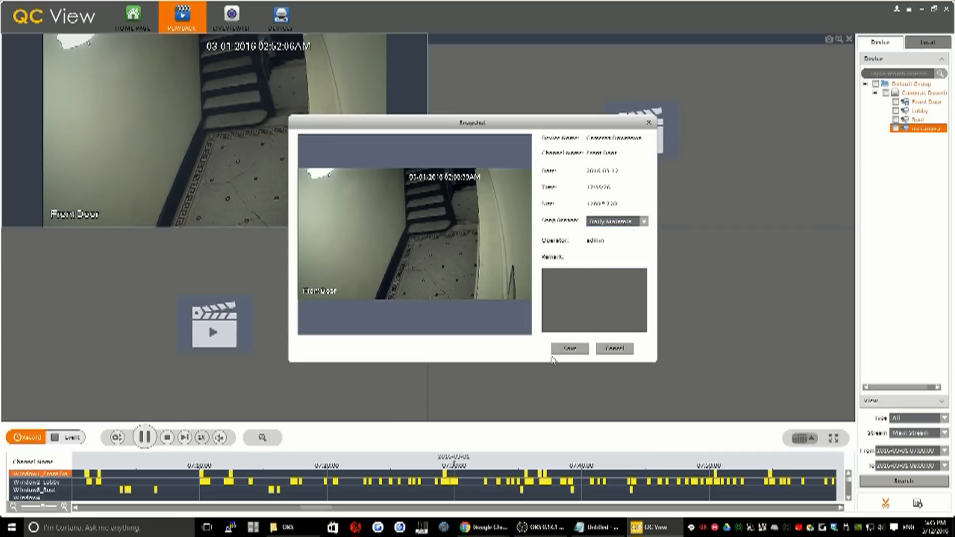
click(570, 349)
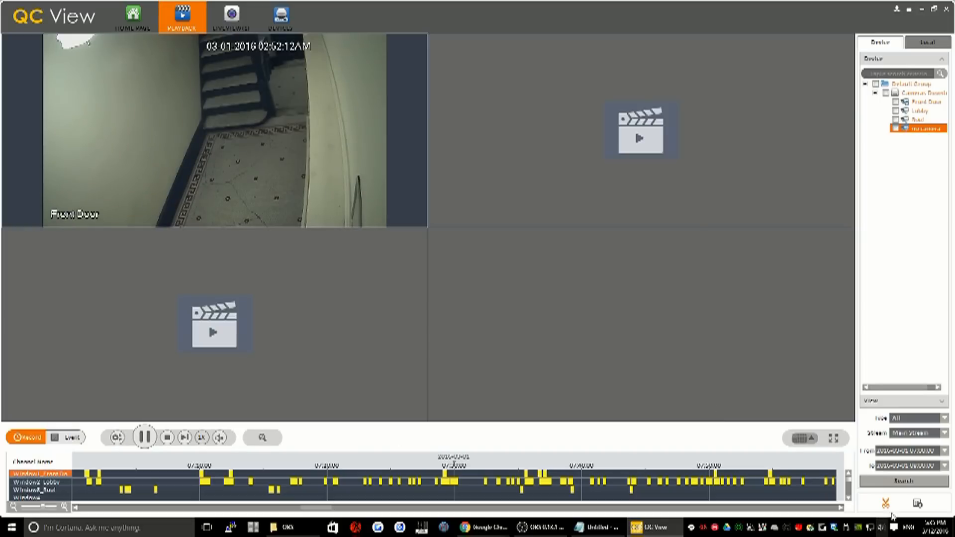
Pause the Front Door recording
mouse_move(191, 127)
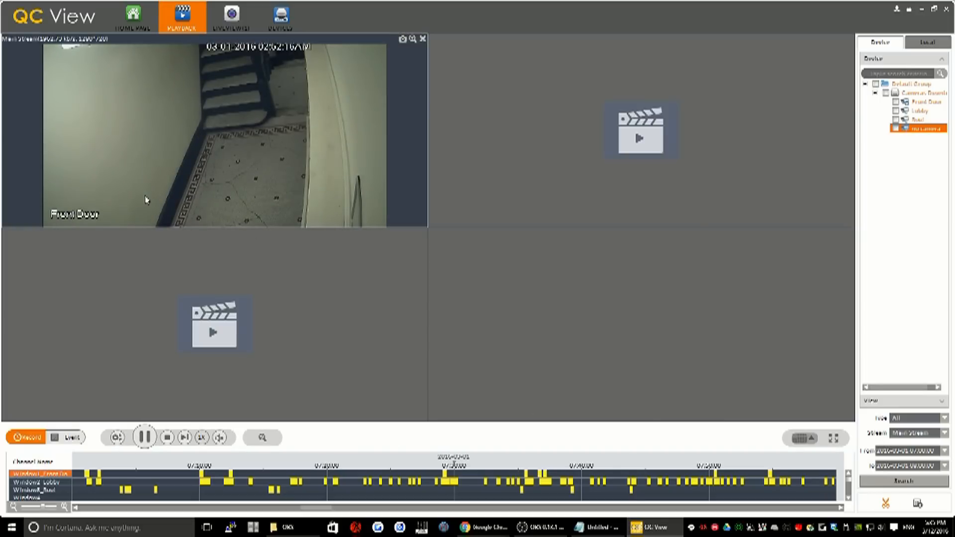
click(148, 440)
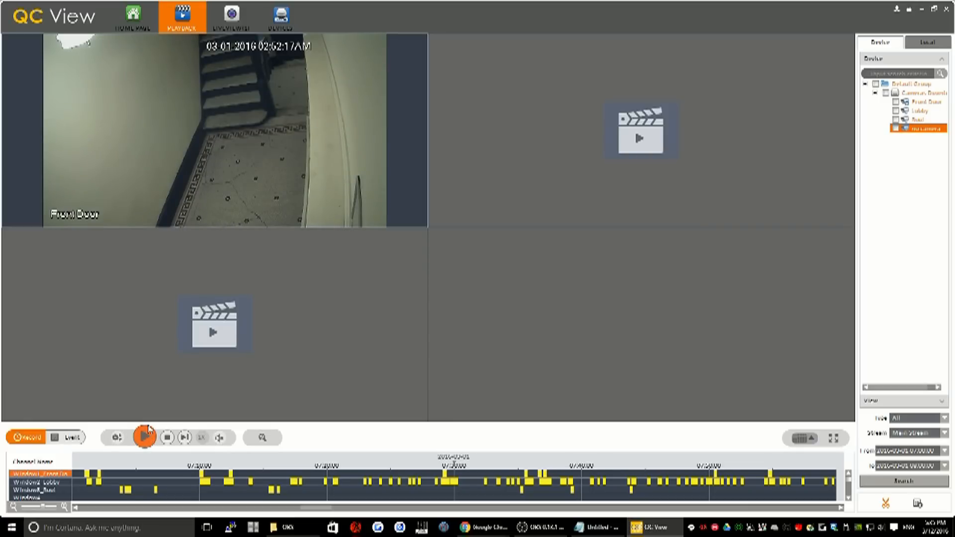
mouse_move(139, 418)
View the live Front Door, Lobby and Roof cameras, and return to the recording playback
click(232, 19)
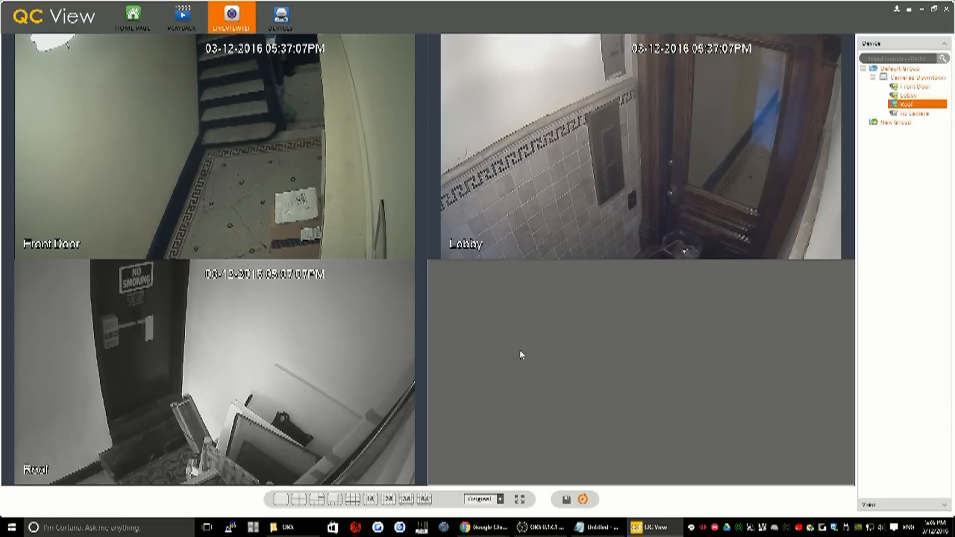
click(183, 18)
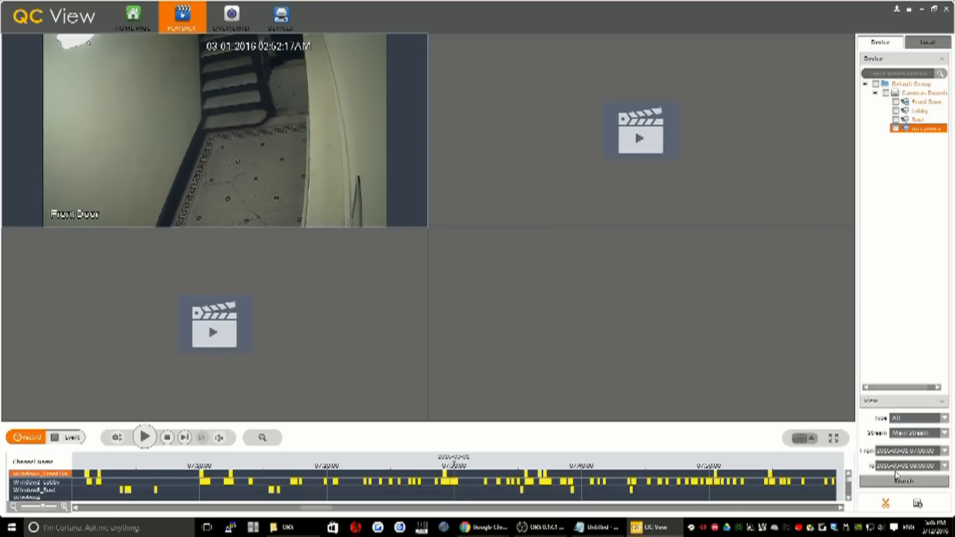
mouse_move(366, 340)
mouse_move(149, 356)
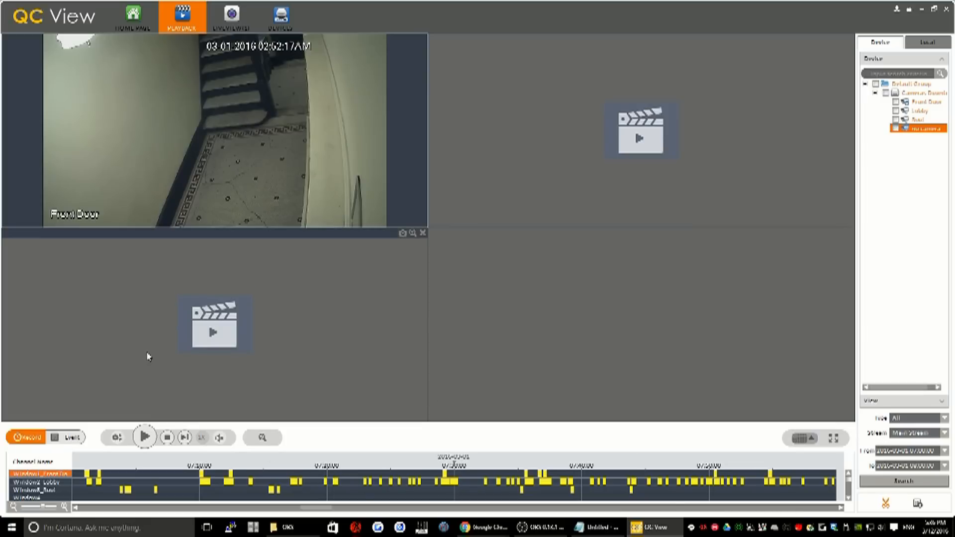